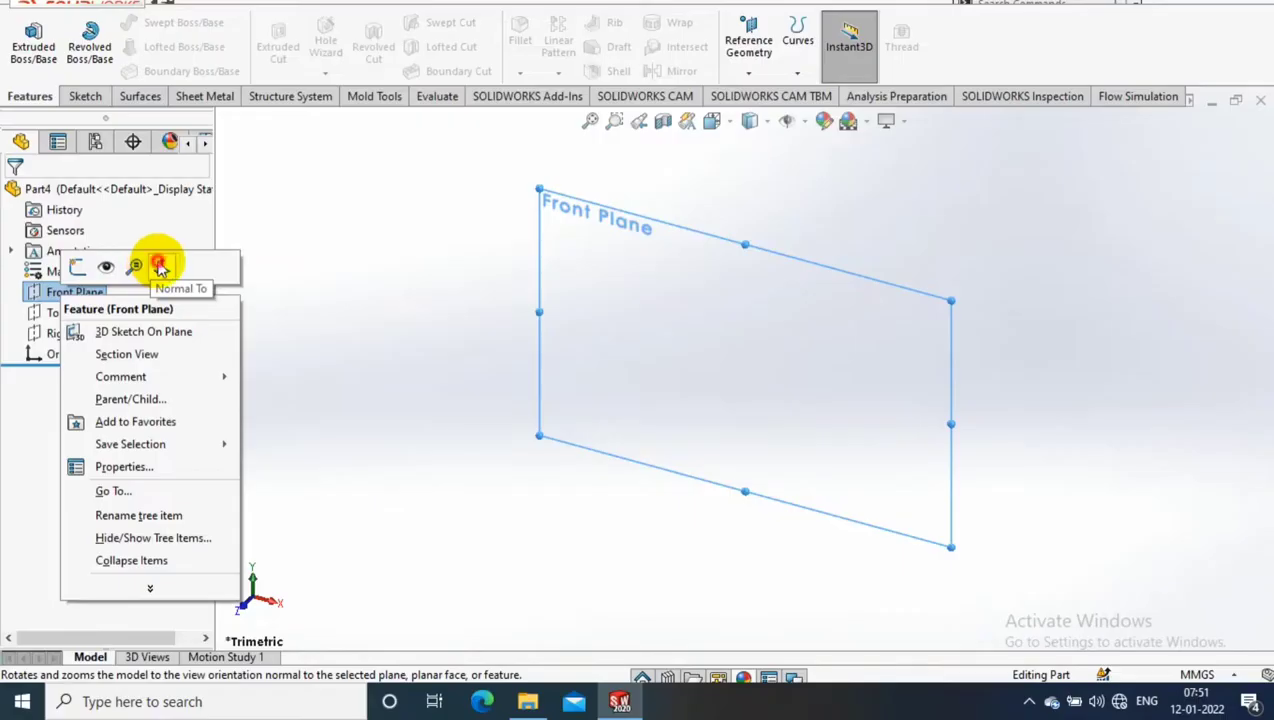
Step: Start a sketch on the Front Plane and draw two overlapping corner rectangles forming an L
left_click(159, 262)
left_click(81, 96)
left_click(25, 40)
left_click(140, 47)
left_click(145, 70)
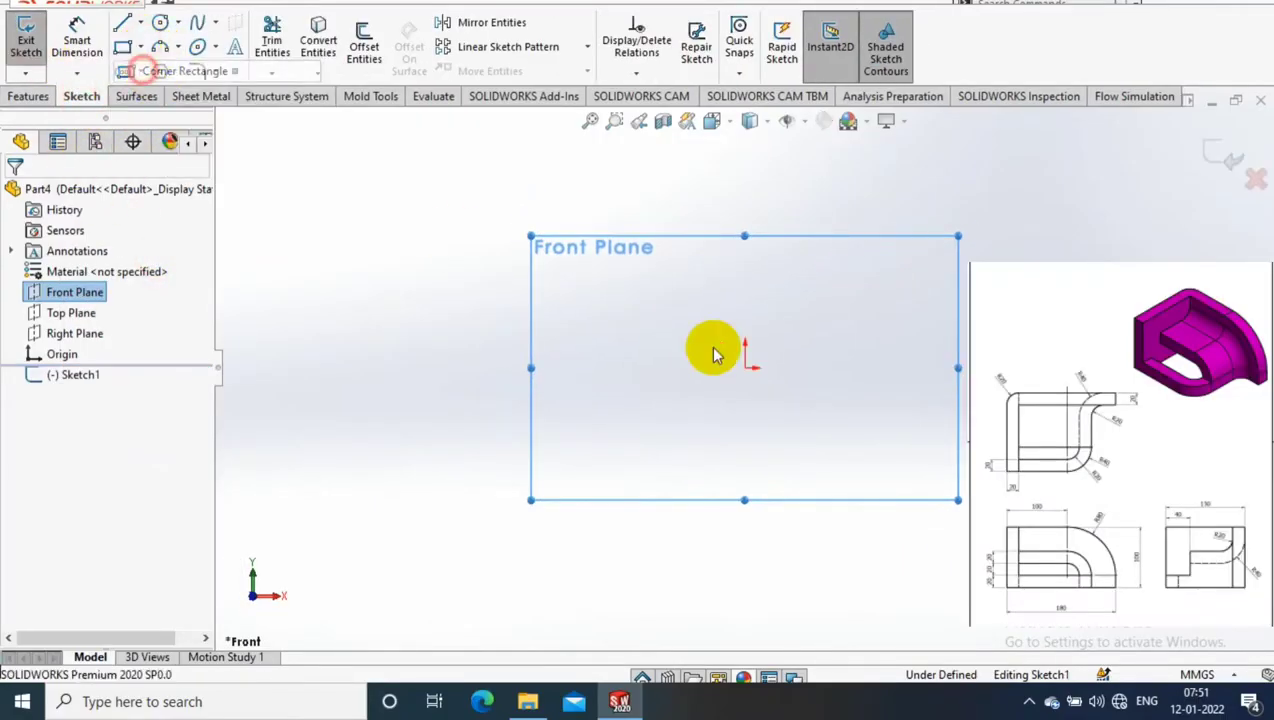
left_click(744, 368)
left_click(711, 187)
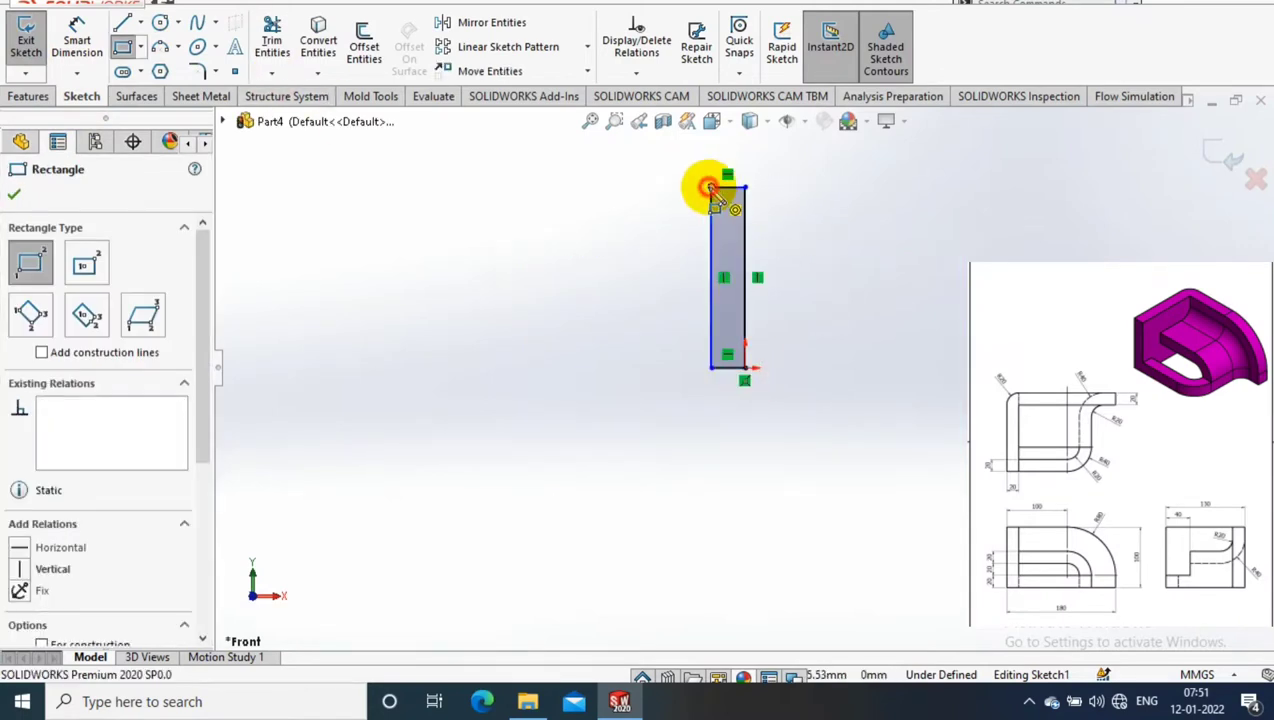
left_click(711, 187)
left_click(924, 216)
key("f")
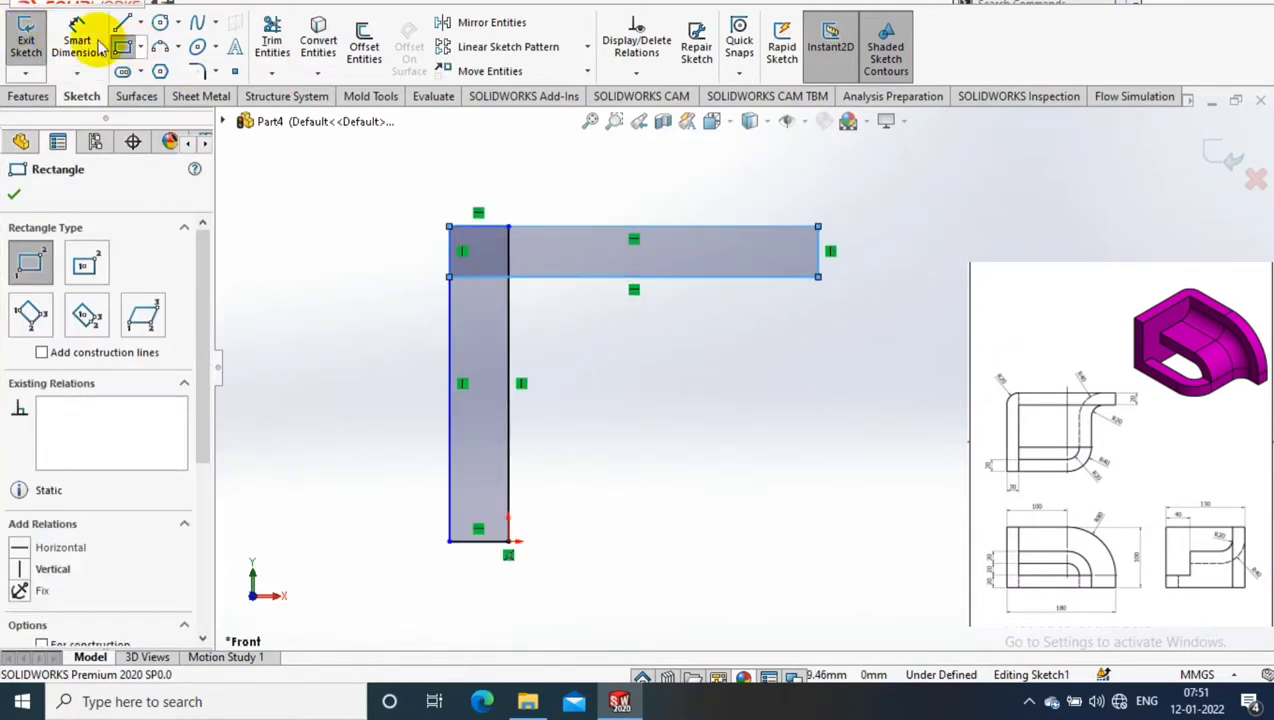
Step: Dimension the profile 130 tall and 180 wide
left_click(100, 45)
left_click(450, 350)
left_click(338, 350)
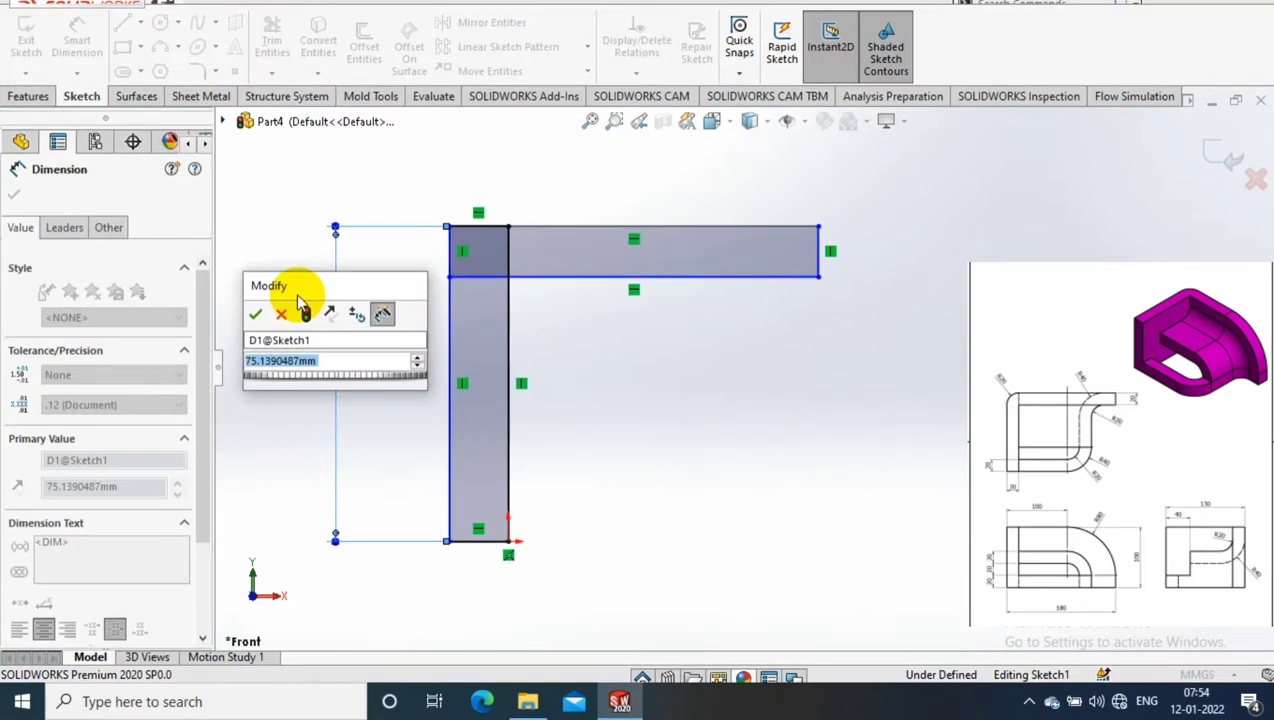
type("130")
key("Return")
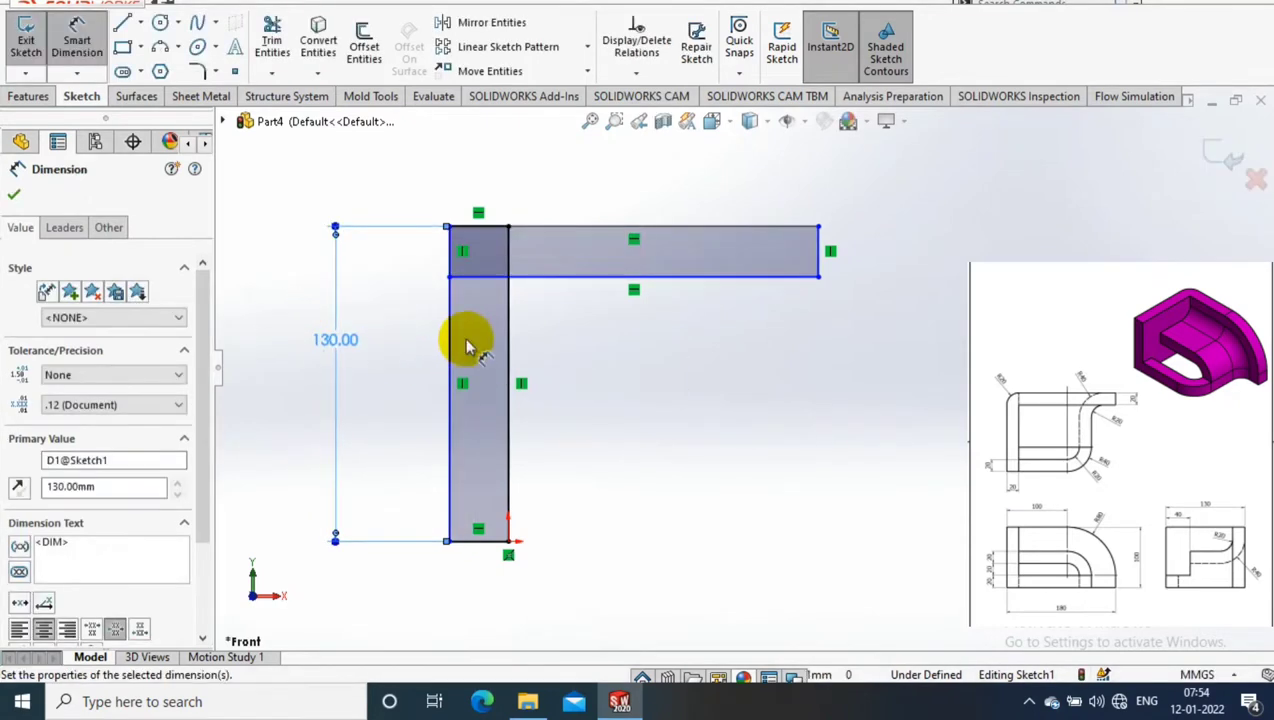
left_click(545, 228)
left_click(566, 186)
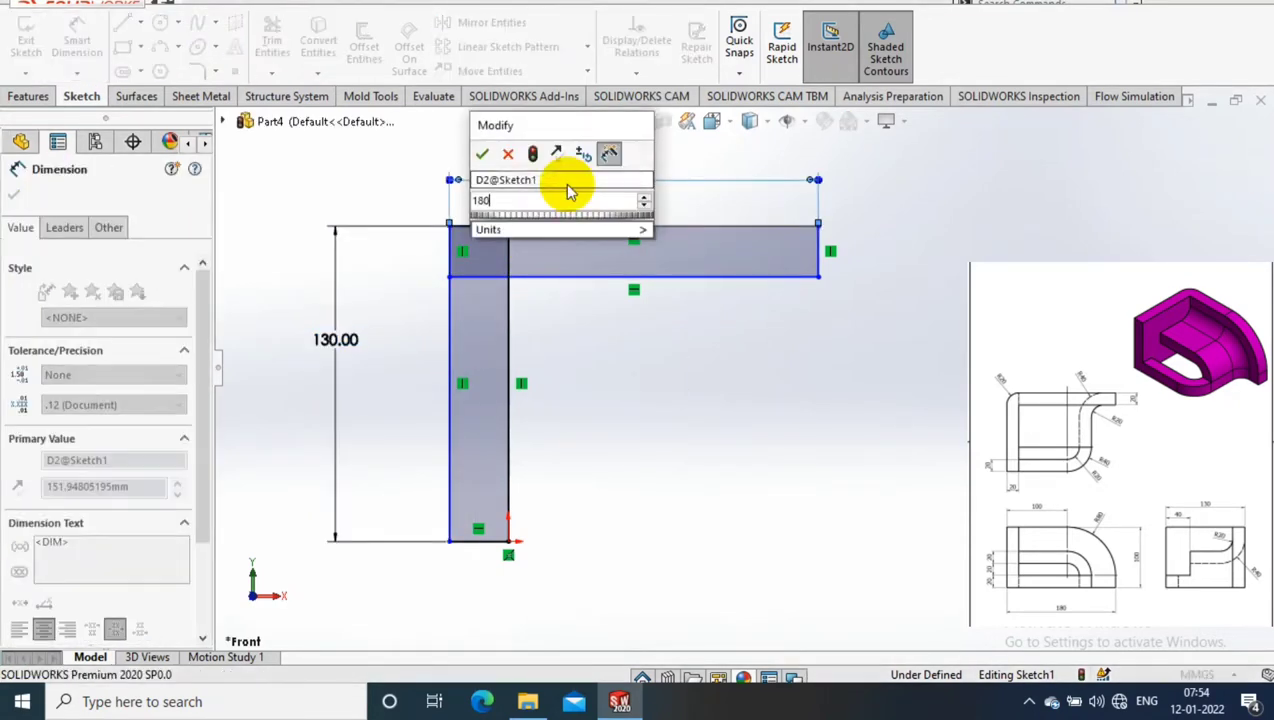
type("180")
key("Return")
Step: Set the end thickness and the vertical leg width both to 20
left_click(886, 248)
left_click(978, 245)
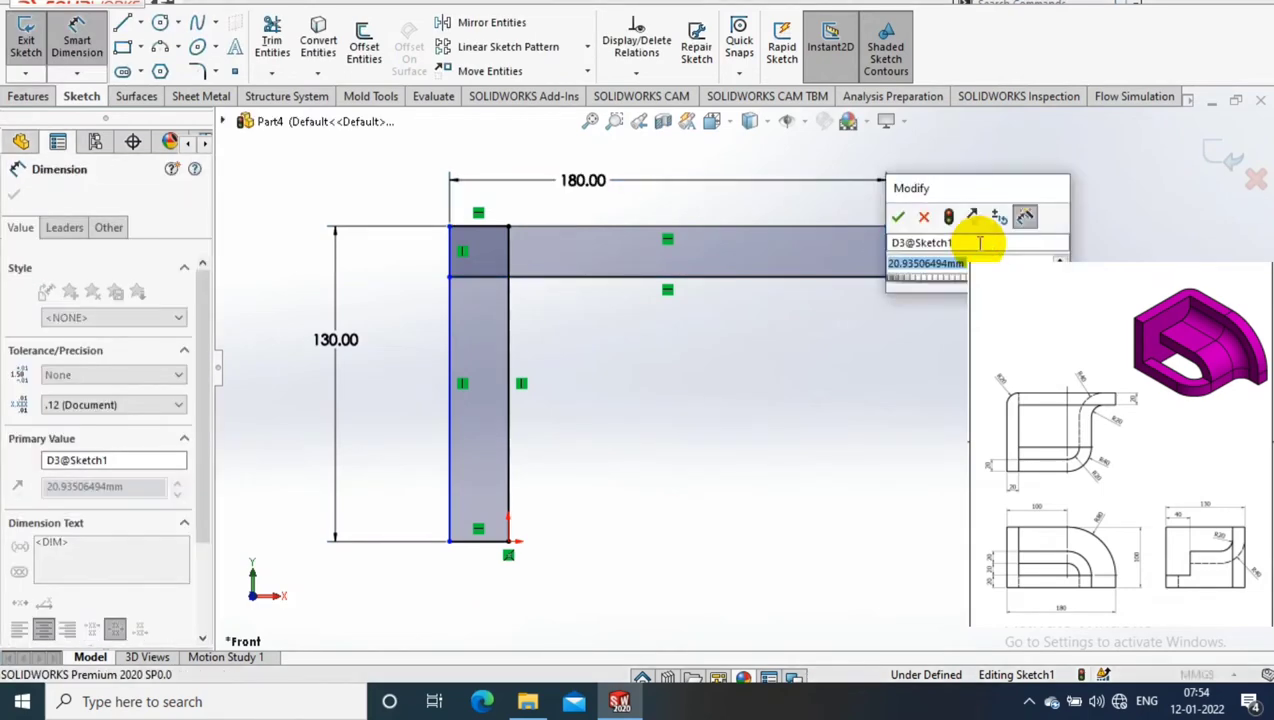
type("20")
key("Return")
left_click(489, 541)
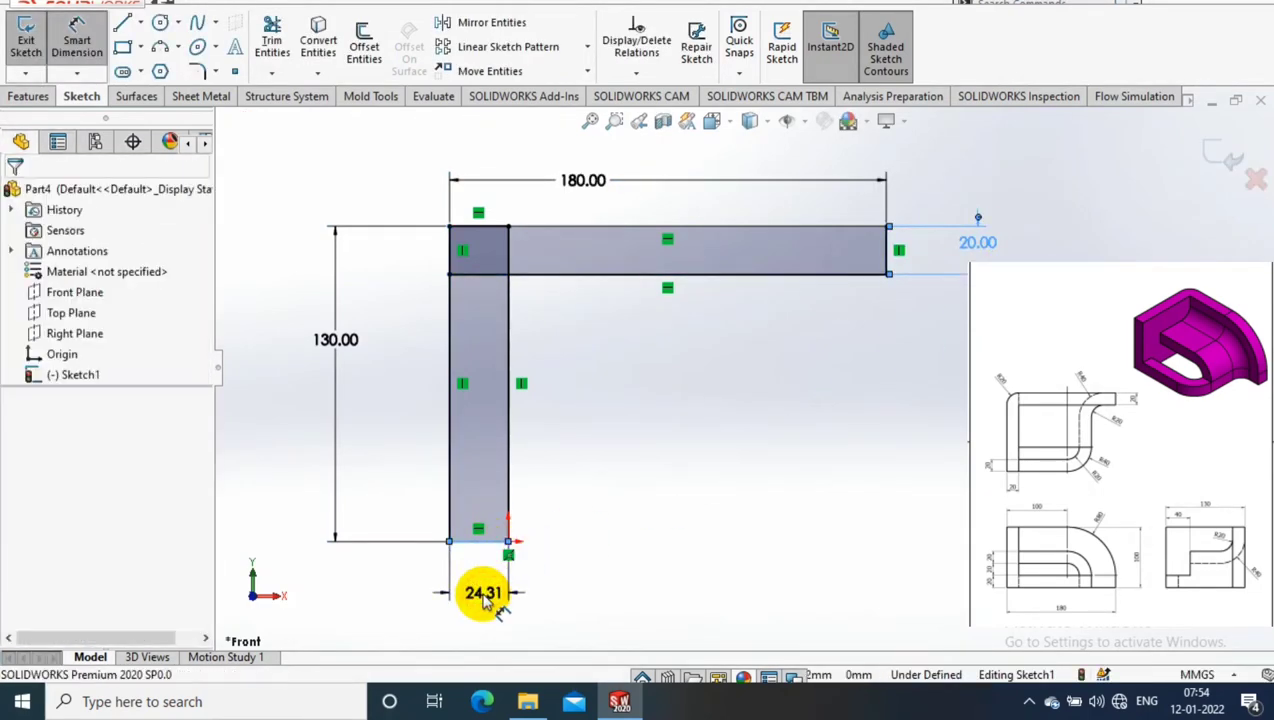
left_click(484, 598)
type("20")
key("Return")
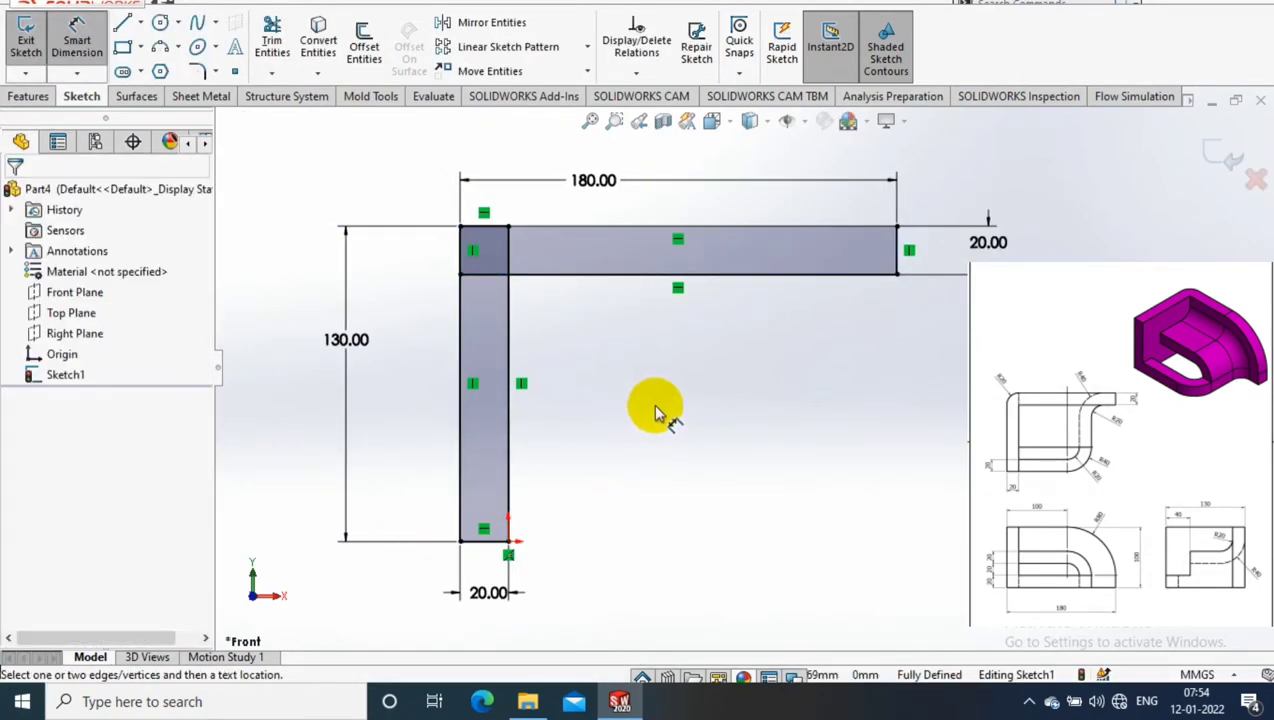
Step: Trim away the overlapping inner line to leave a clean L outline
middle_click_drag(705, 427, 705, 375)
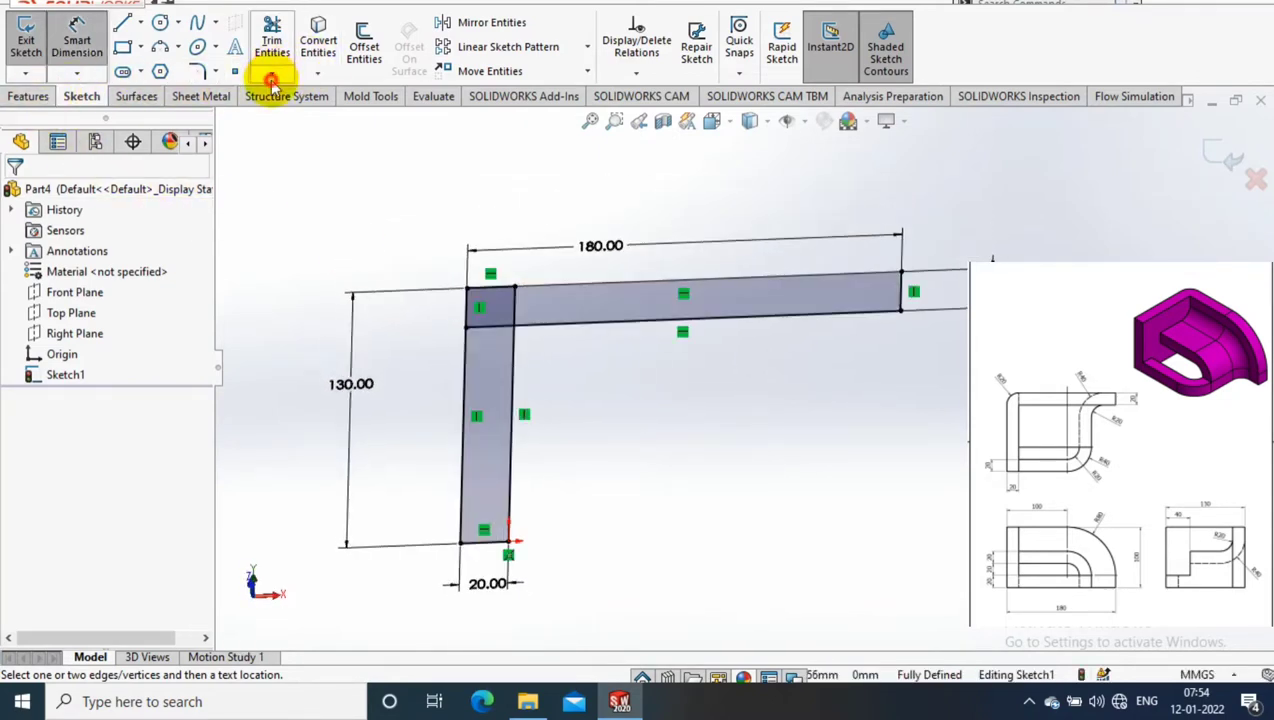
left_click(271, 45)
left_click_drag(514, 290, 489, 336)
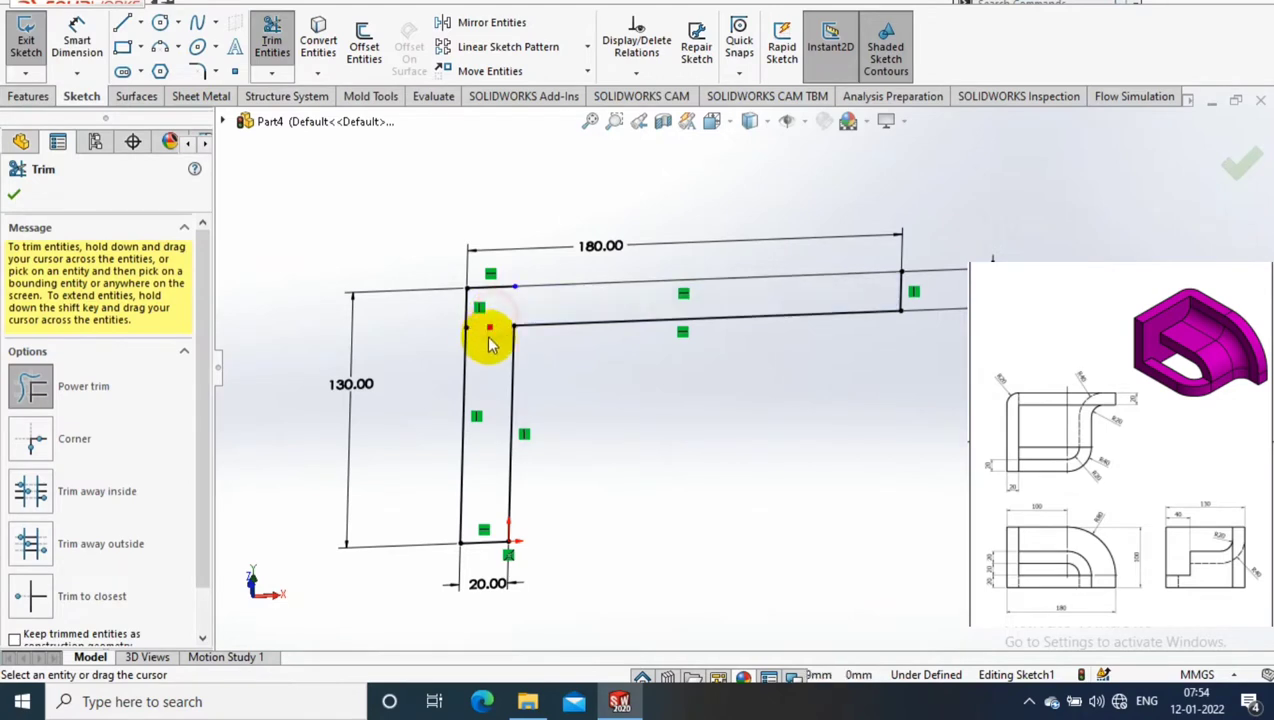
left_click(15, 97)
Step: Extrude the L sketch 100 mm with a Mid Plane end condition
left_click(29, 34)
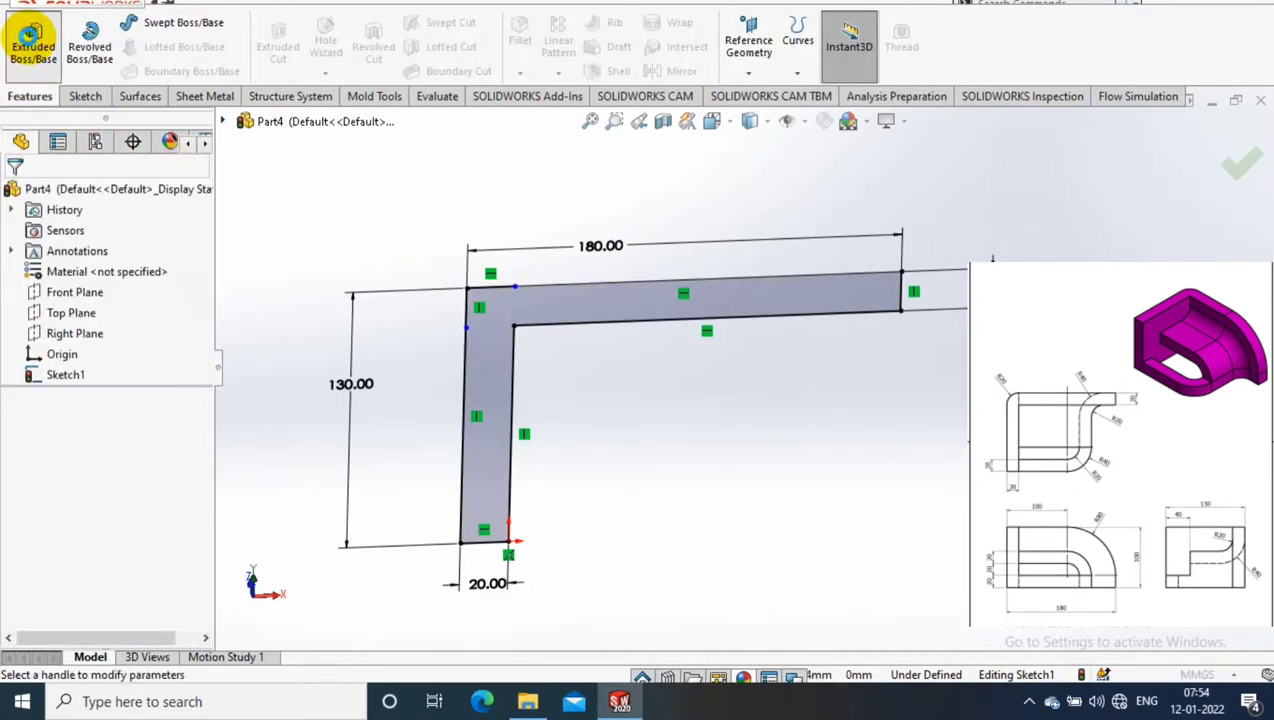
type("100")
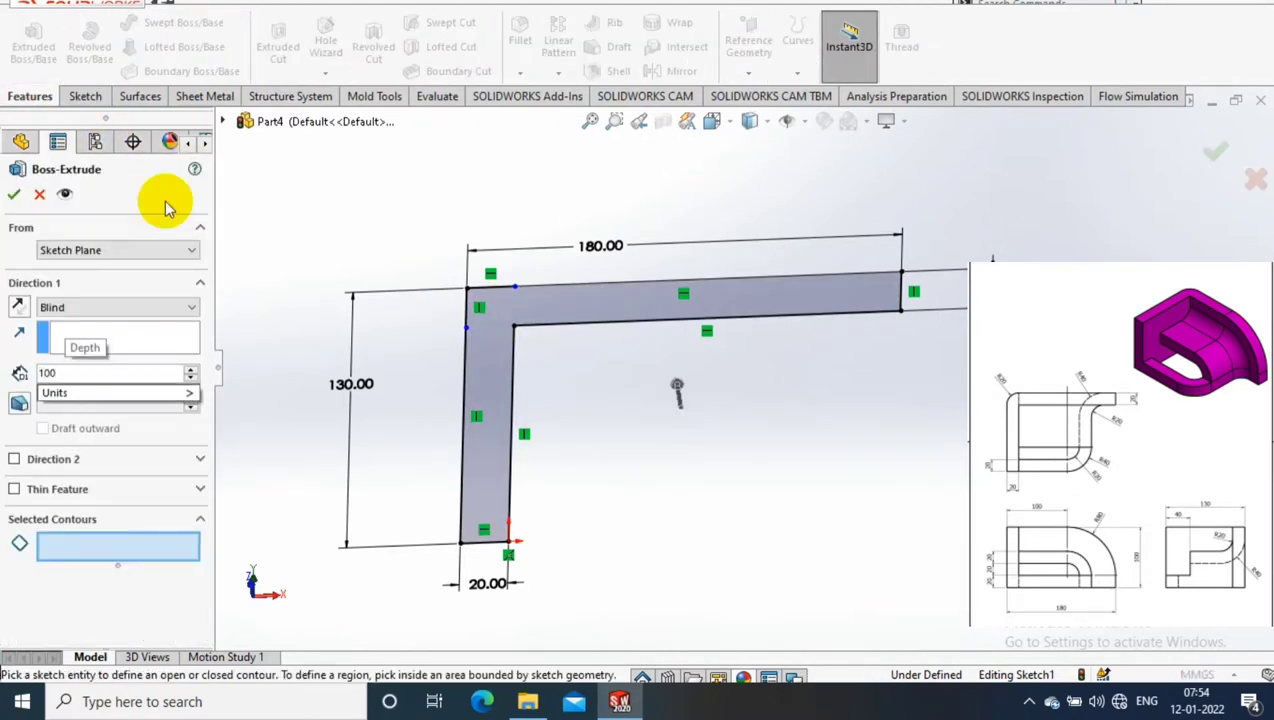
left_click(177, 532)
left_click(478, 320)
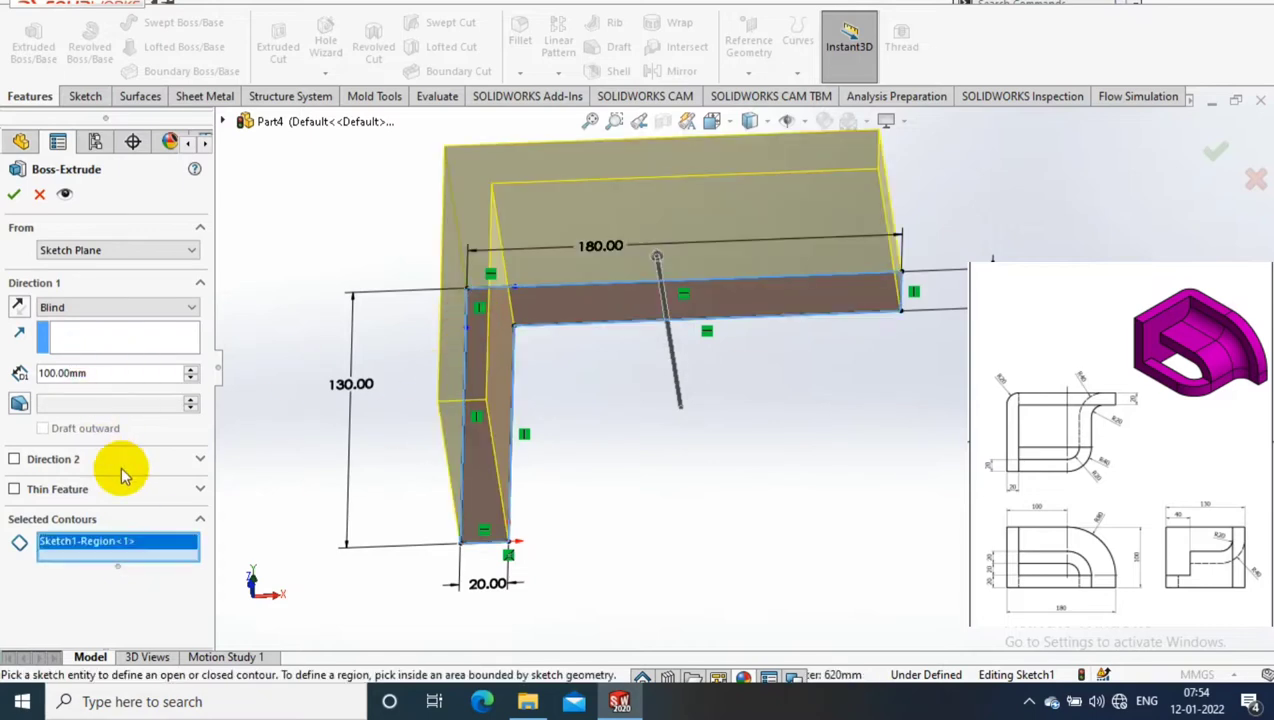
left_click(100, 308)
left_click(80, 384)
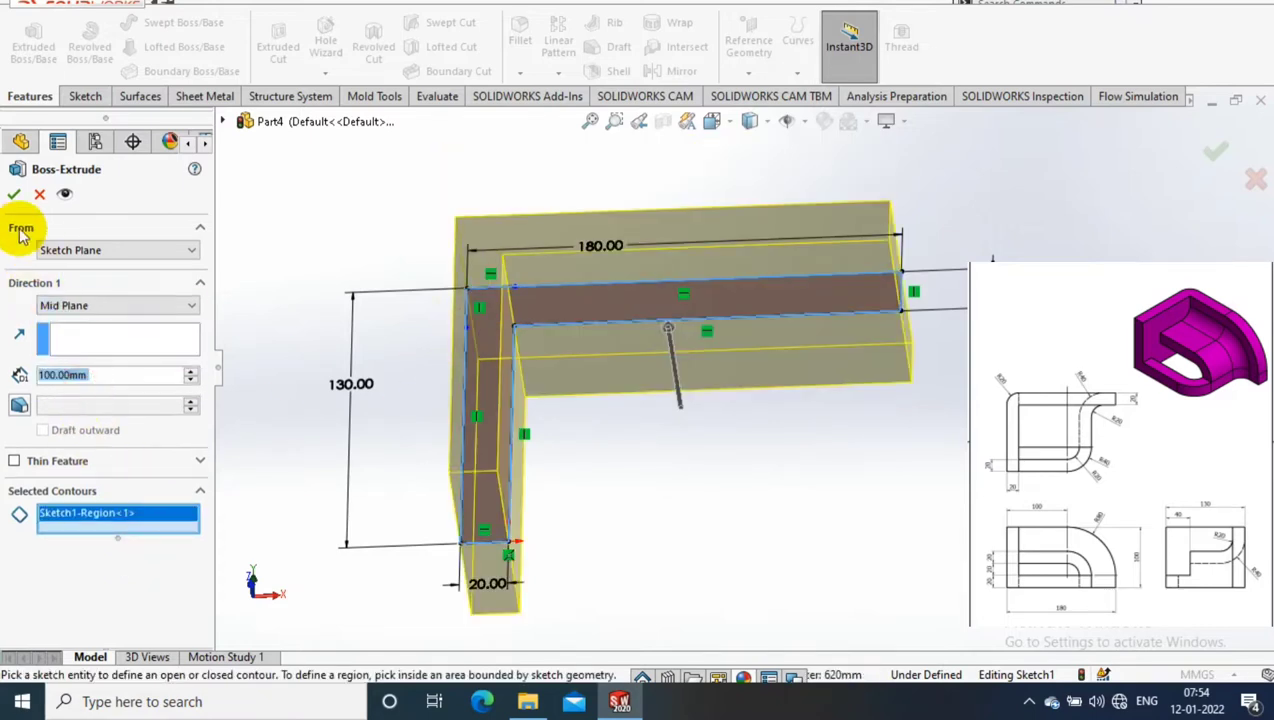
right_click(708, 438)
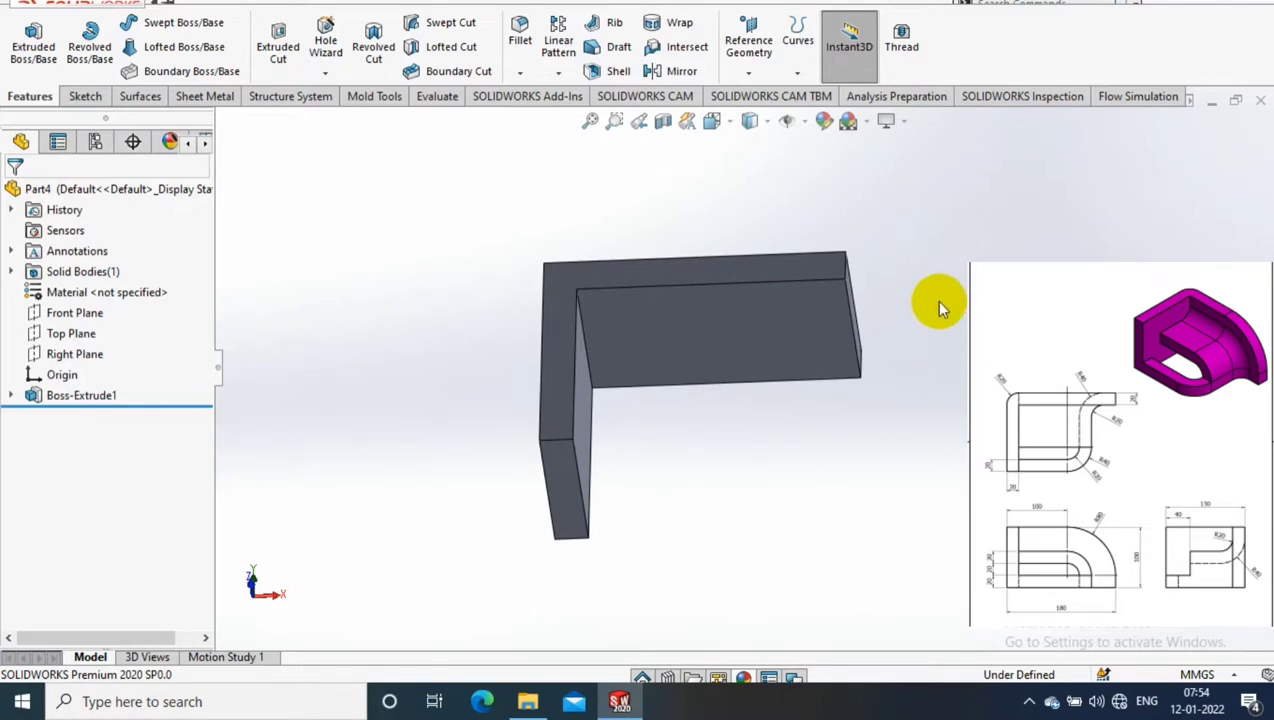
Step: Round the outer end edge with an 80 mm fillet
left_click(843, 270)
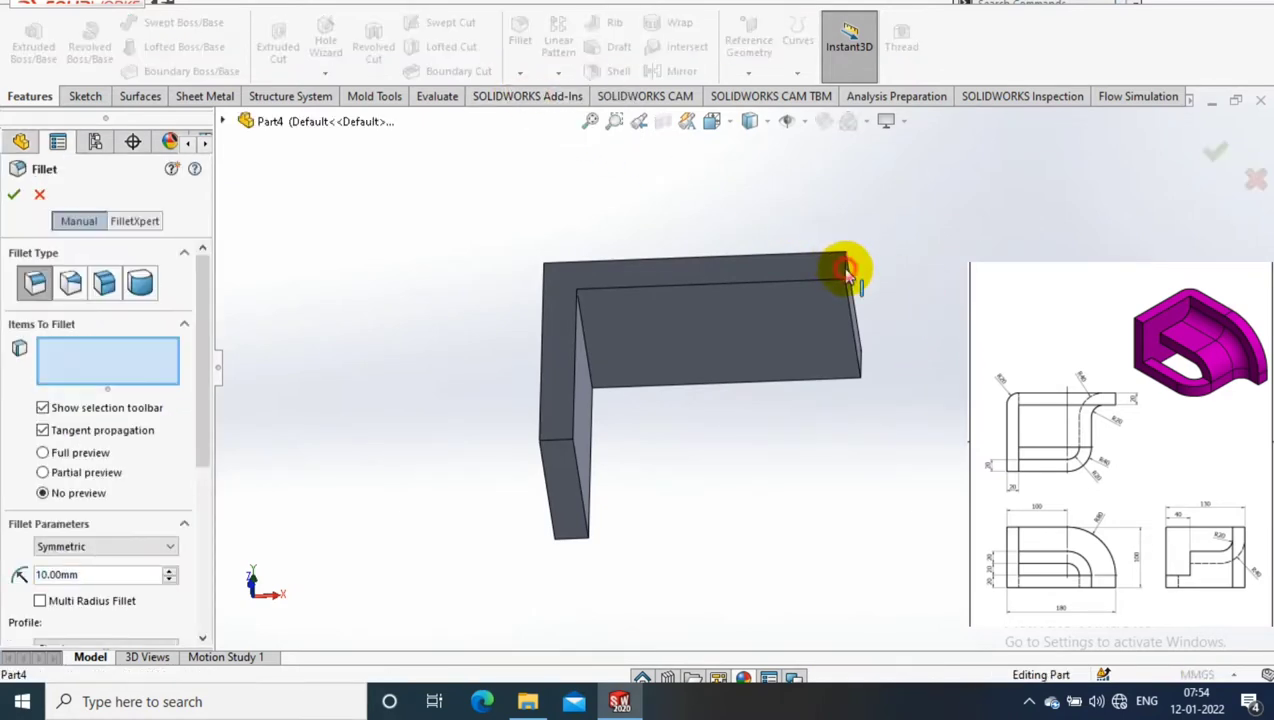
left_click(12, 196)
mouse_move(918, 458)
middle_mouse_down()
mouse_move(832, 318)
mouse_move(867, 347)
middle_mouse_up()
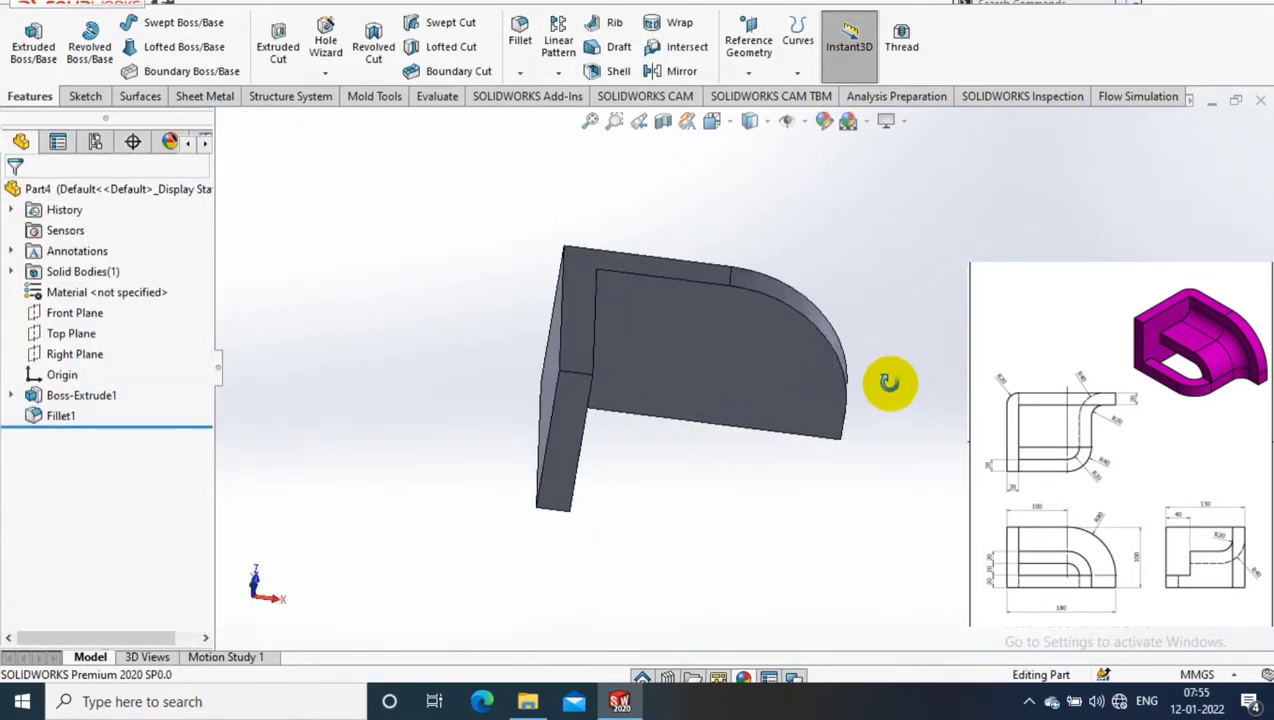
Step: View the bracket's large side face Normal To
left_click(790, 367)
right_click(784, 362)
left_click(905, 201)
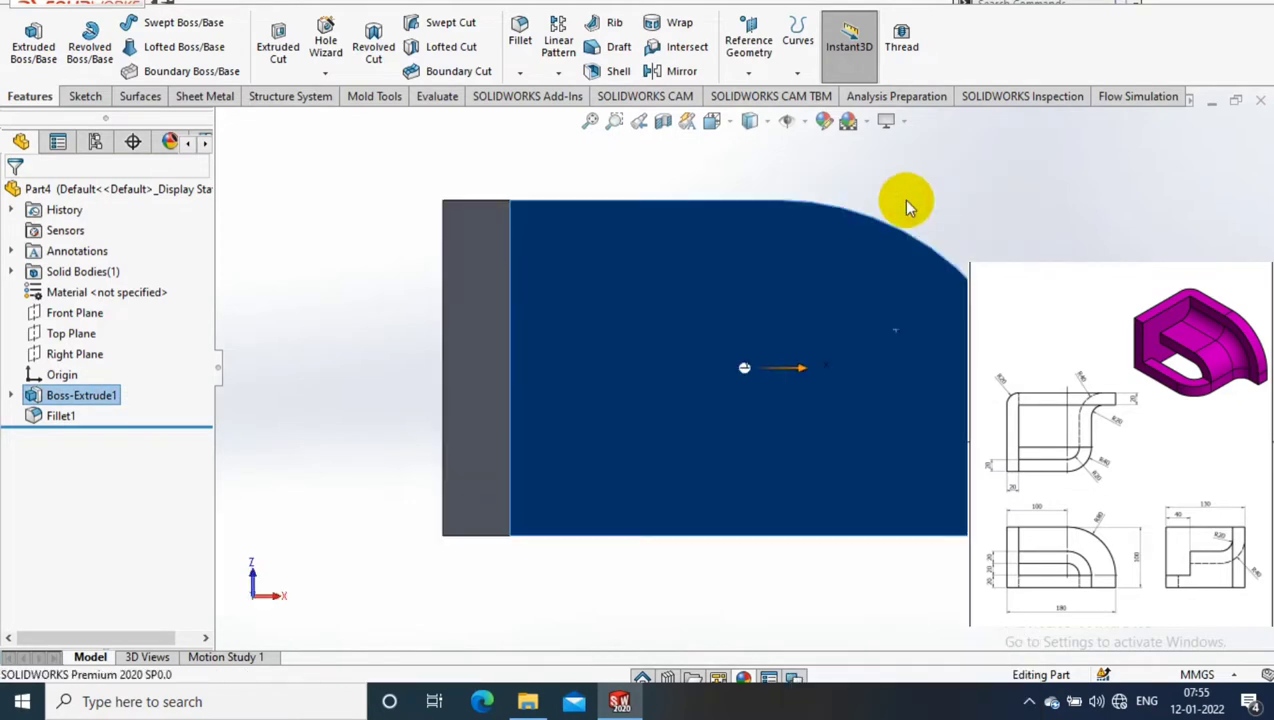
Step: Sketch a horizontal rectangle on the side face for the rib
left_click(84, 96)
left_click(136, 50)
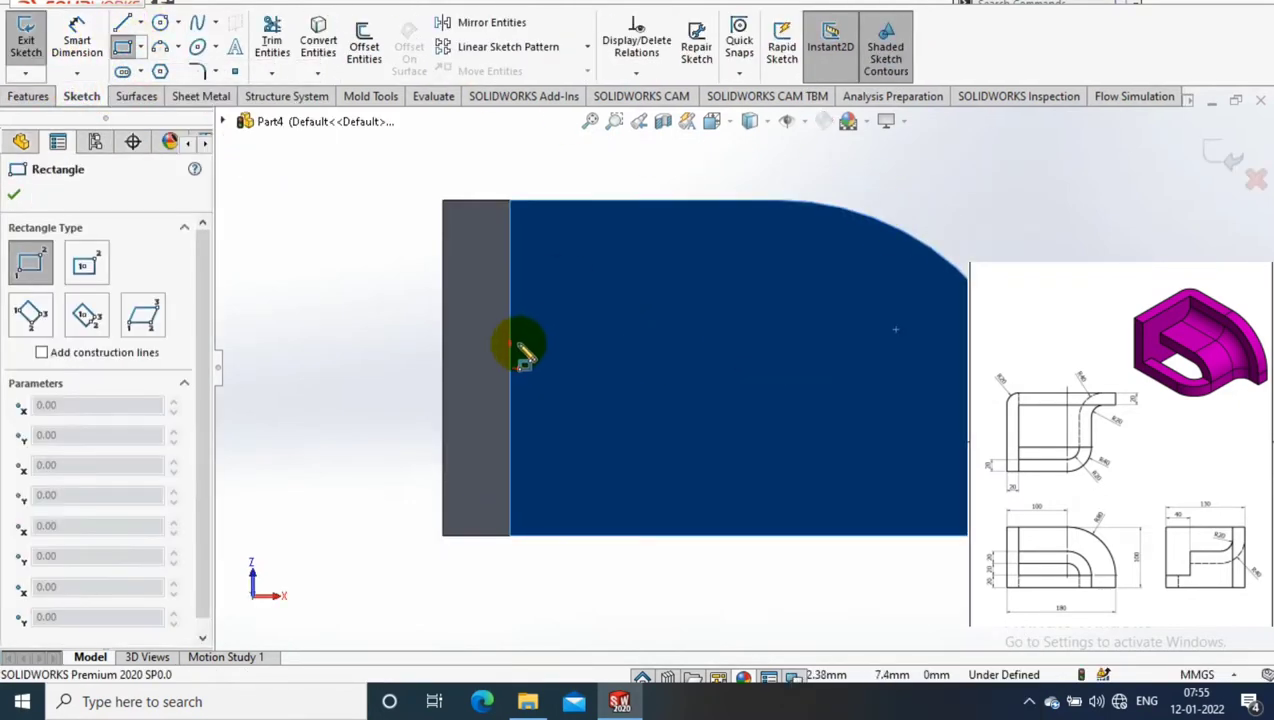
mouse_move(511, 334)
left_mouse_down()
mouse_move(918, 382)
mouse_move(920, 367)
mouse_move(876, 535)
left_mouse_up()
key("Escape")
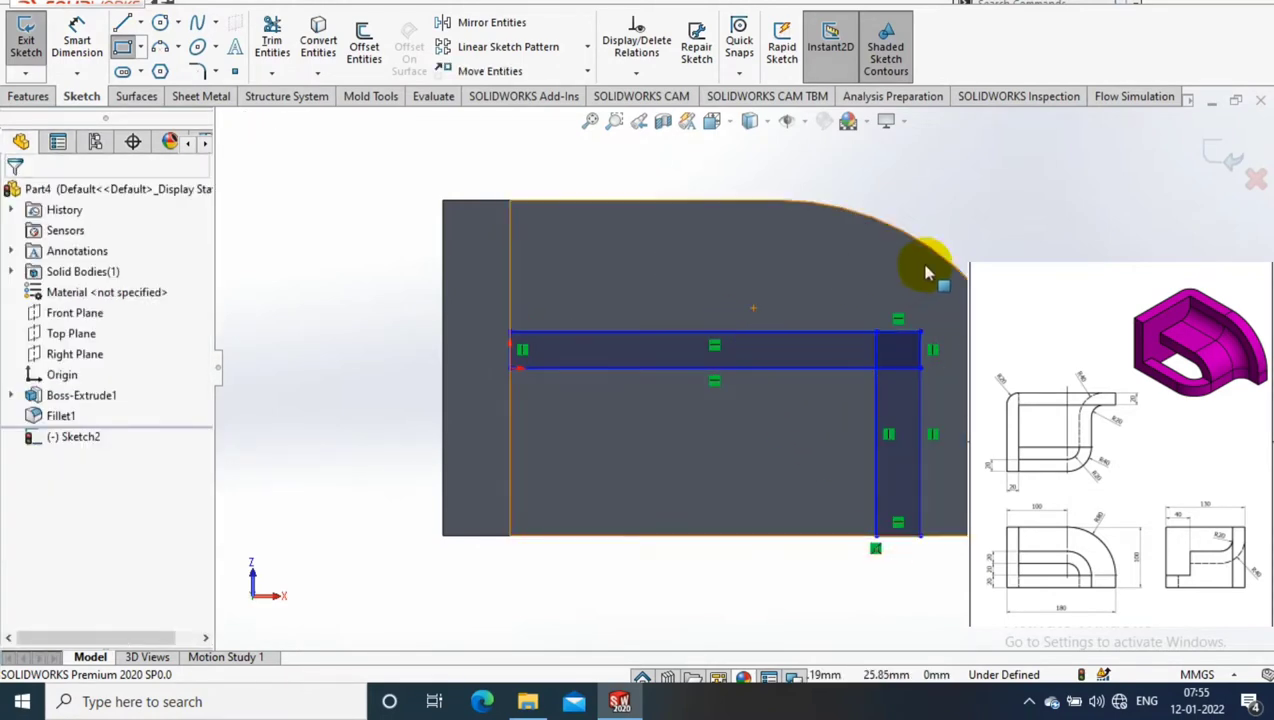
Step: Dimension the rib length, correcting it from 140 to 120
left_click(77, 45)
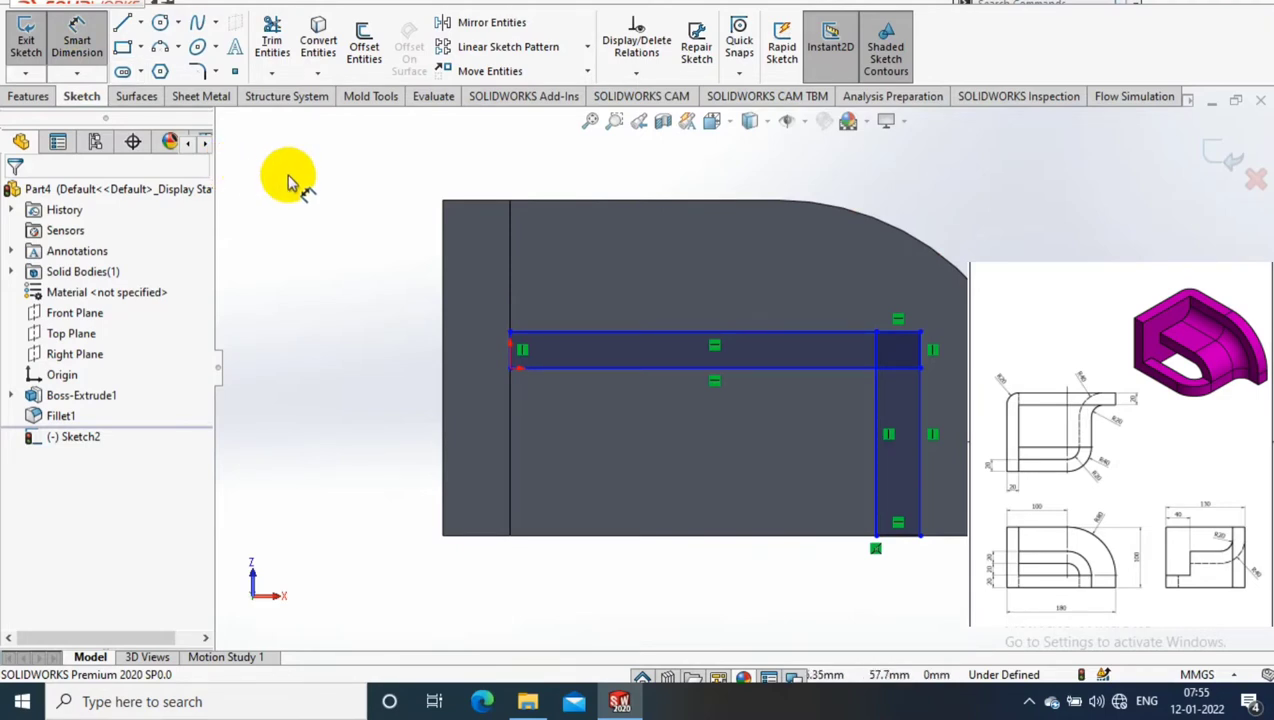
left_click(583, 334)
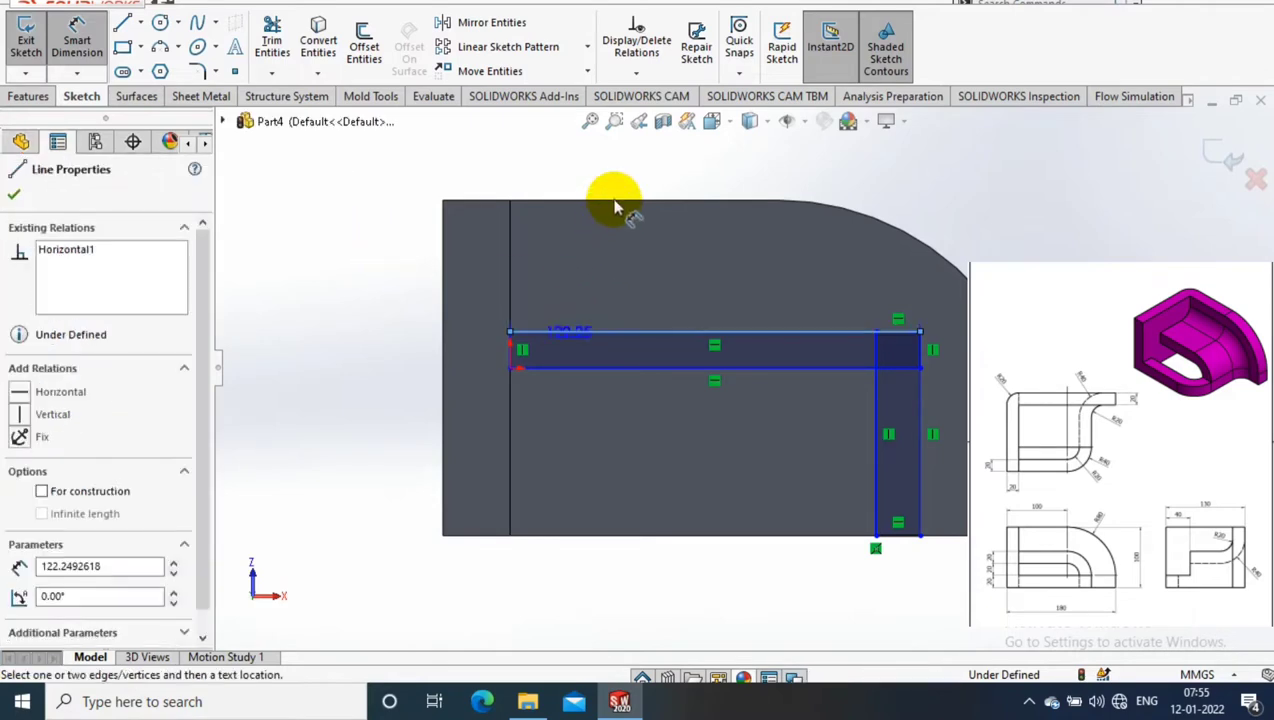
left_click(629, 191)
type("140")
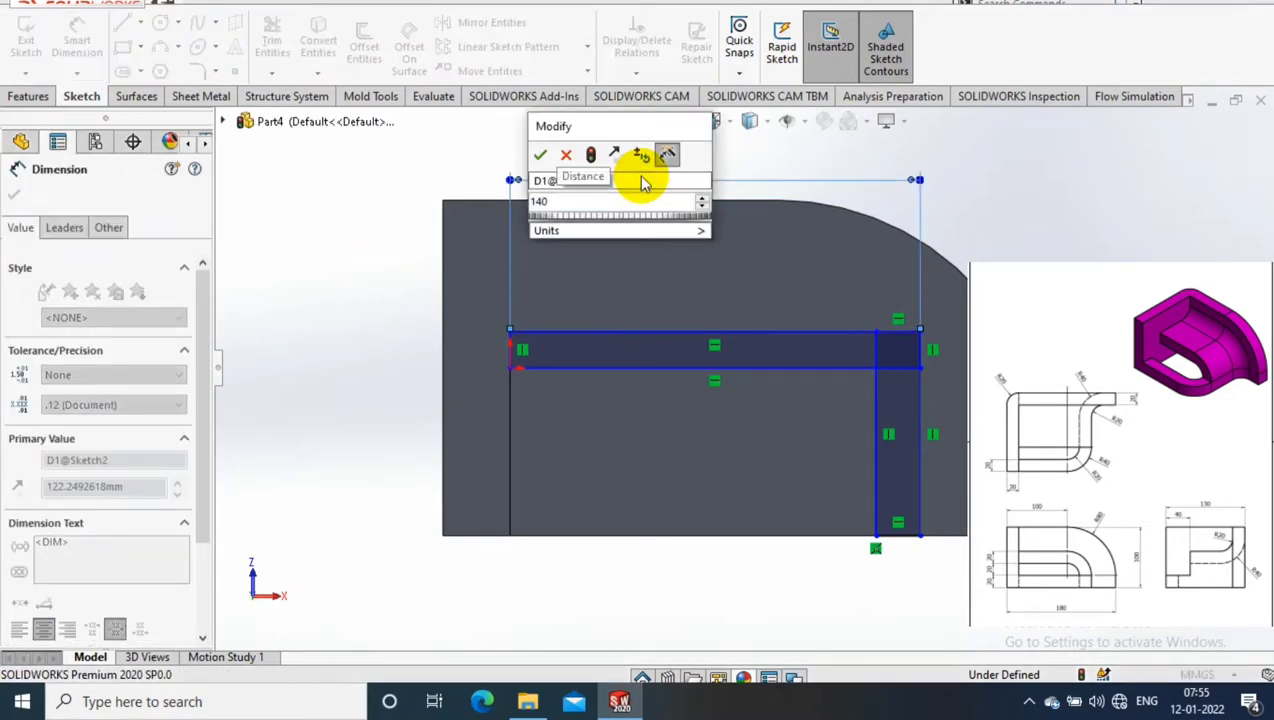
key("Return")
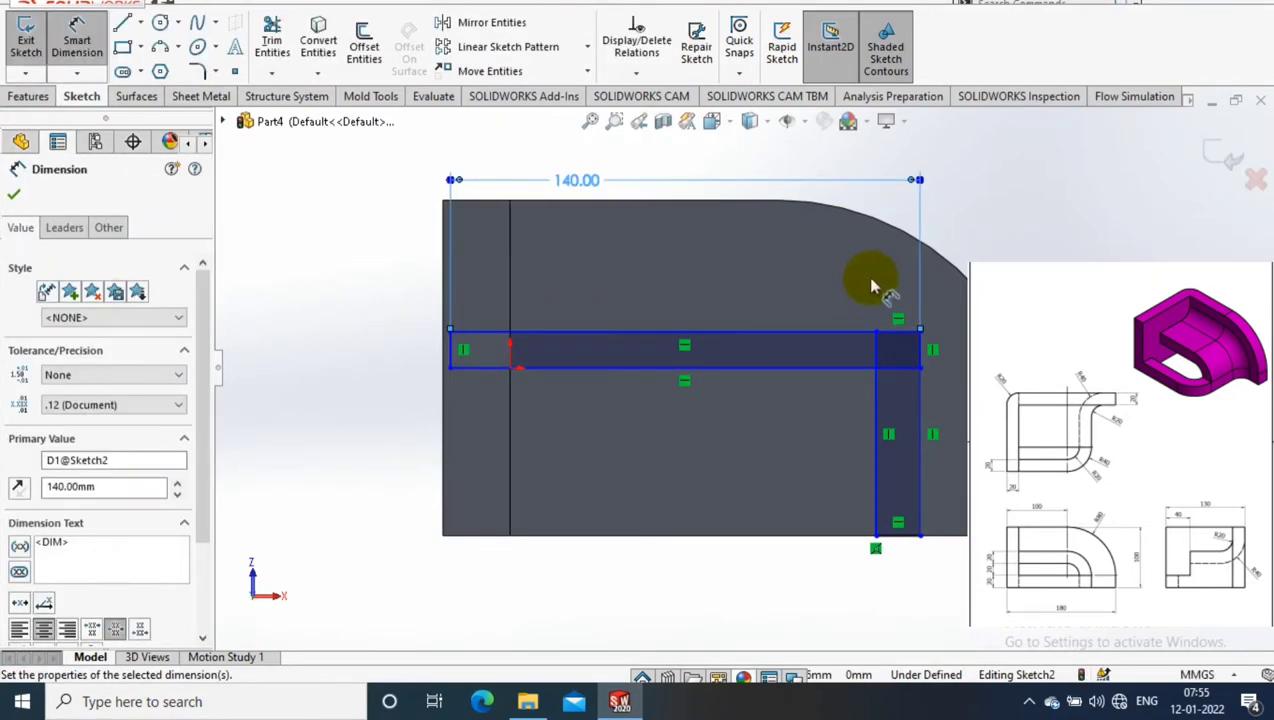
double_click(575, 180)
type("120")
key("Return")
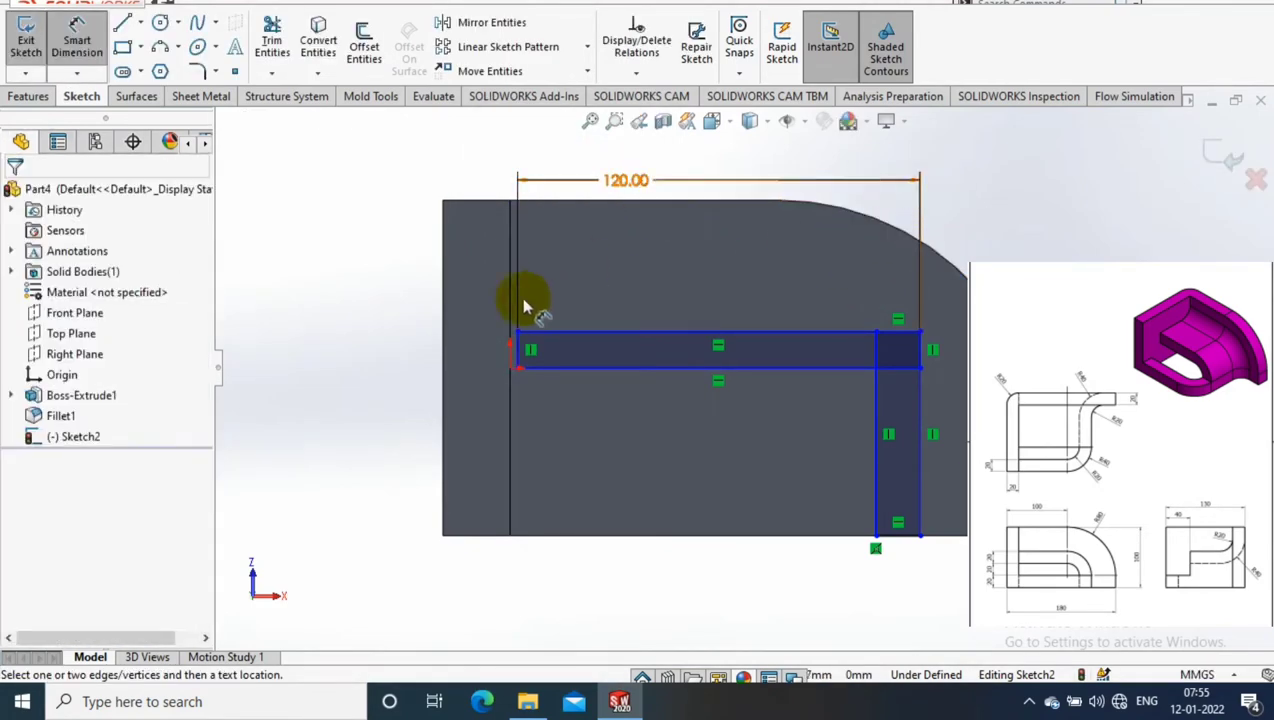
Step: Make the sketch's left line collinear with the part edge and place the rib 40 above the base
left_click(515, 350, "ctrl")
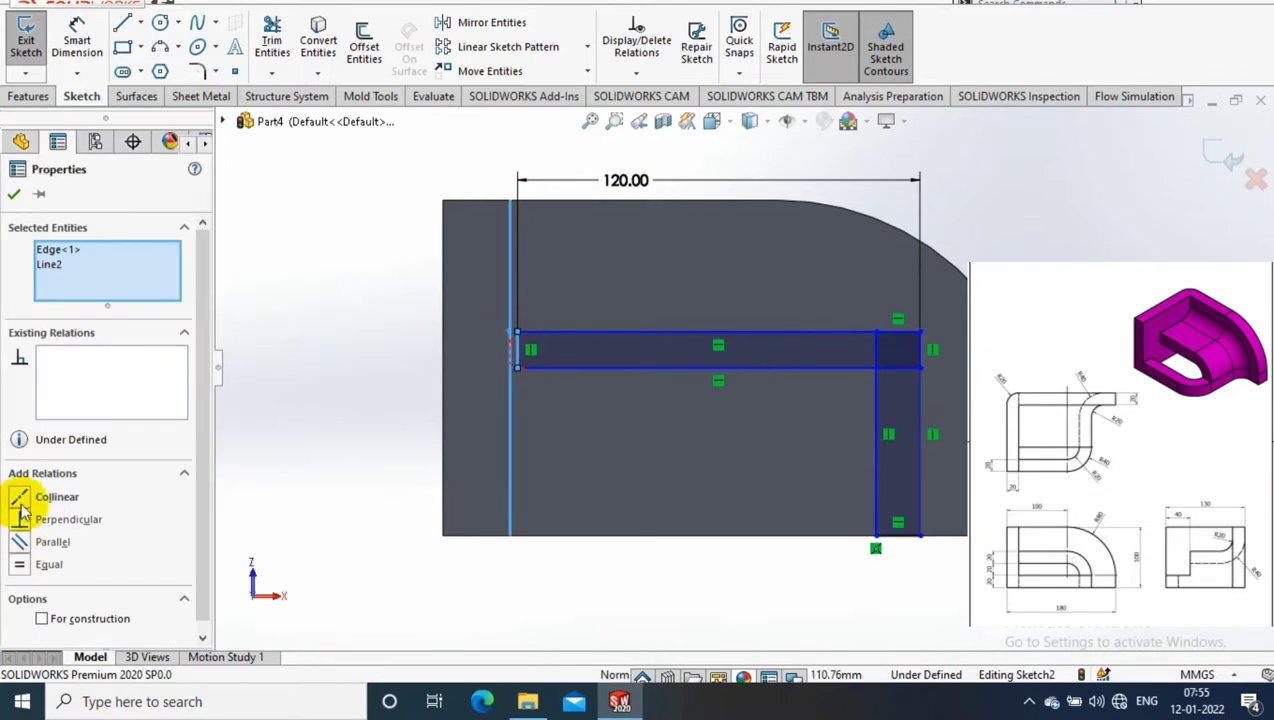
left_click(16, 497)
left_click(14, 188)
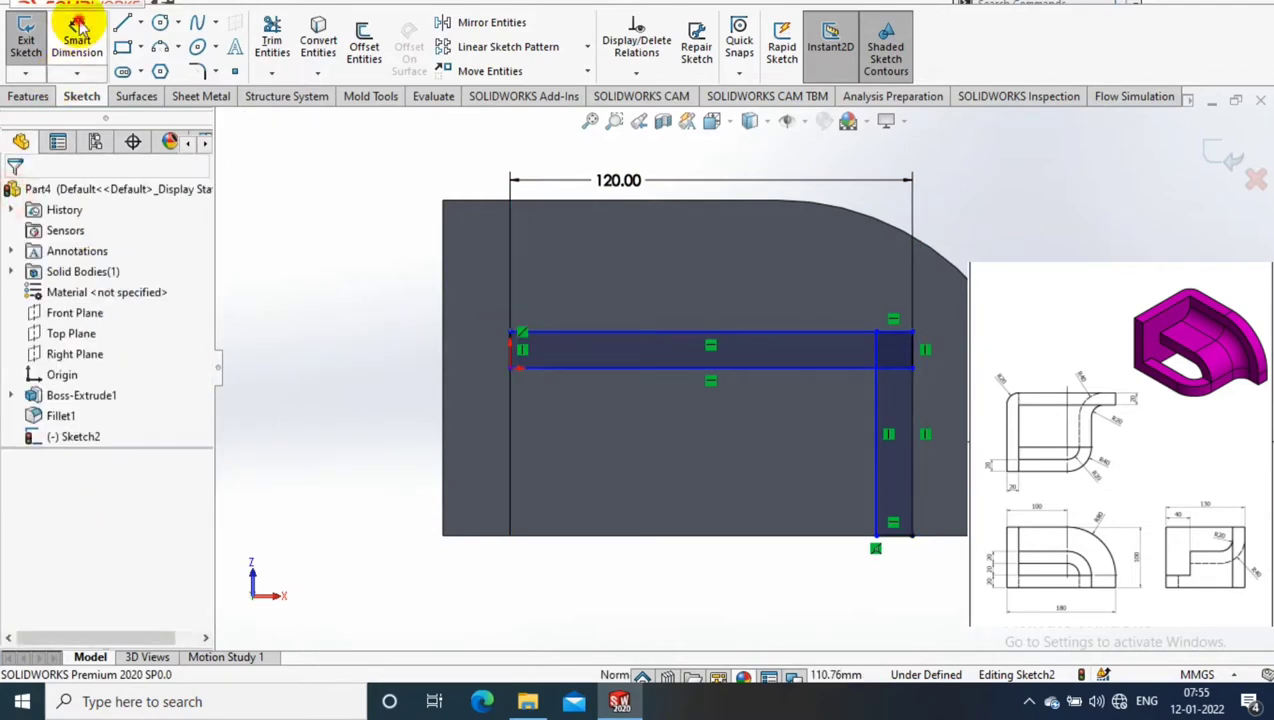
left_click(556, 369)
left_click(530, 533)
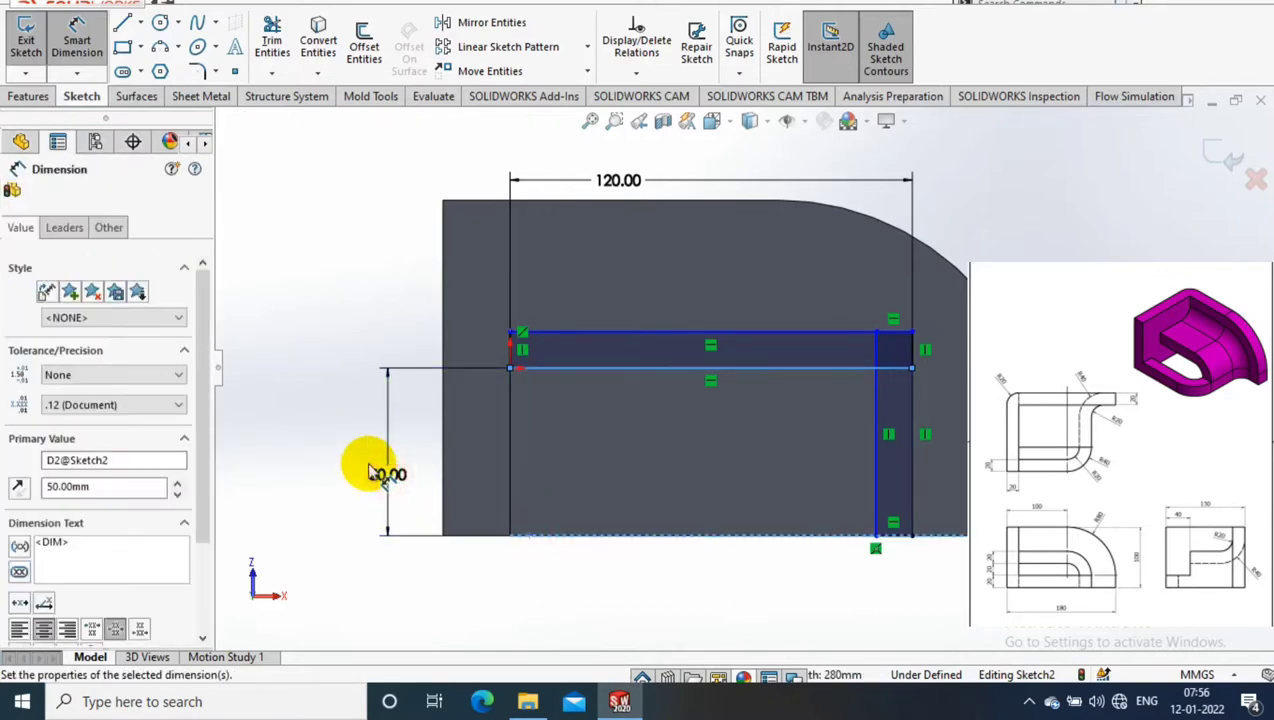
left_click(370, 473)
type("40")
key("Return")
Step: Set the rib thickness to 20 and the right bar width to 20
left_click(512, 368)
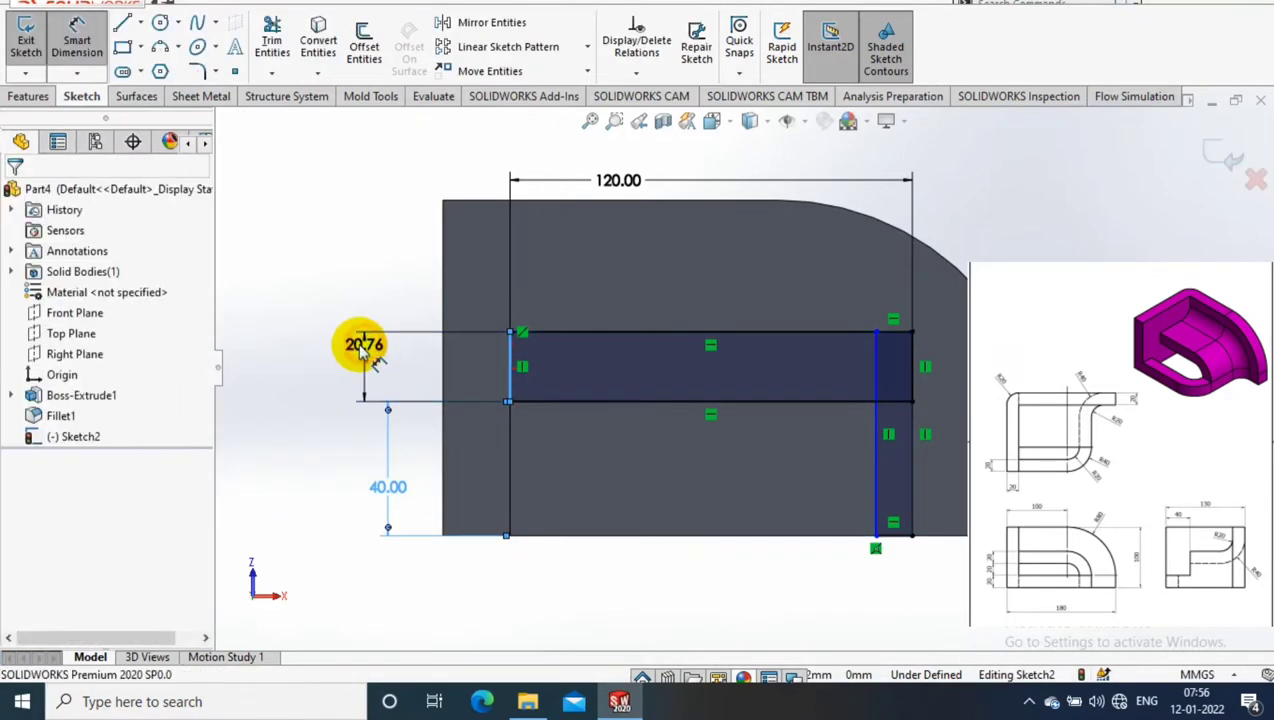
left_click(362, 350)
type("20")
key("Return")
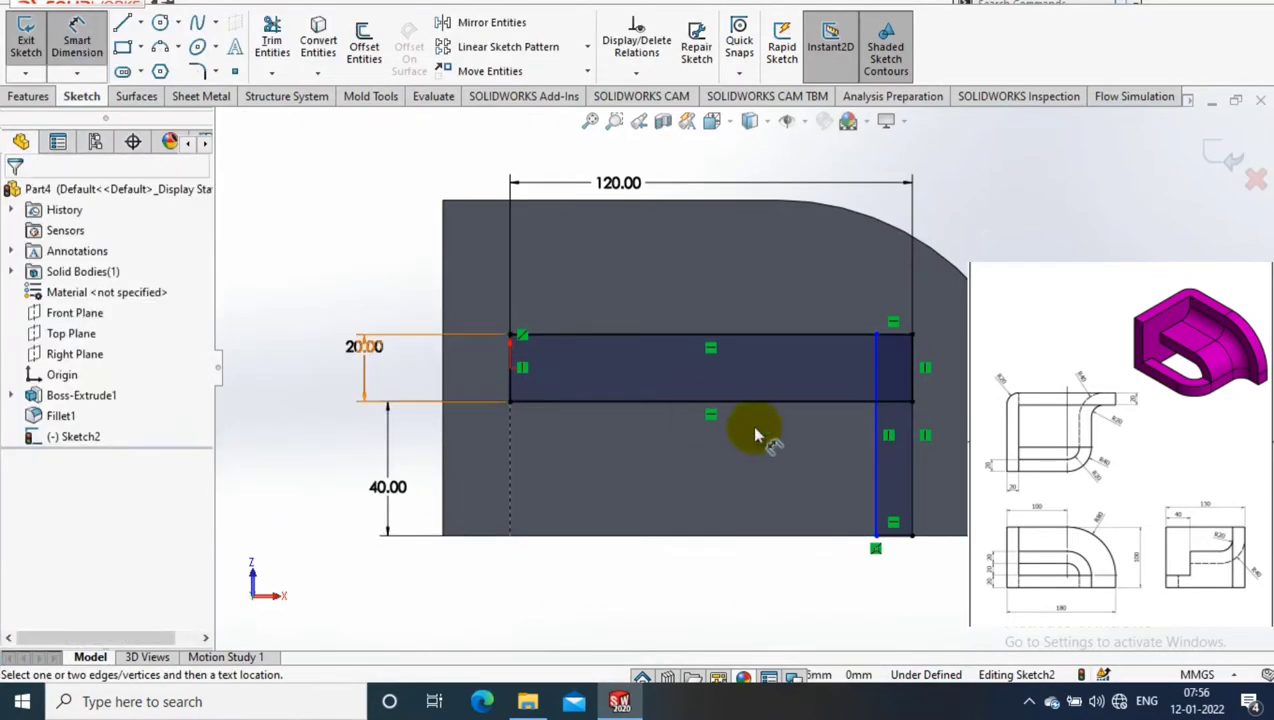
left_click_drag(380, 348, 344, 366)
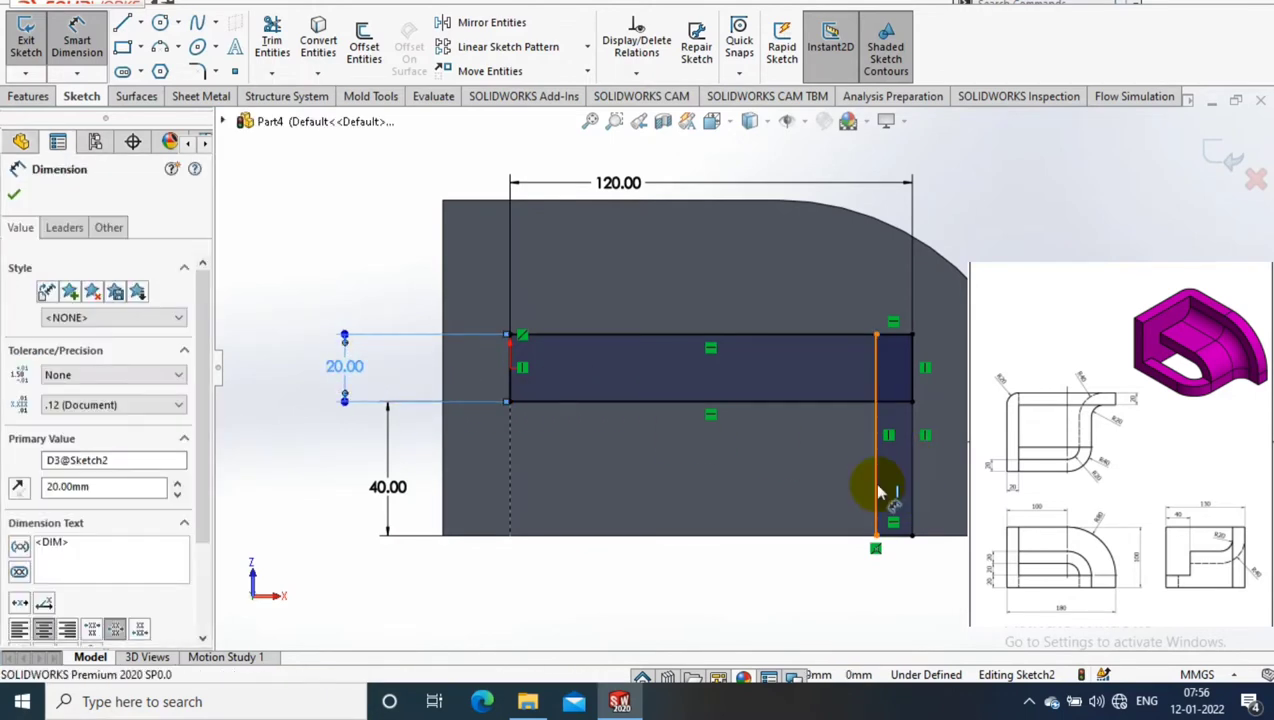
left_click(878, 490)
left_click(912, 476)
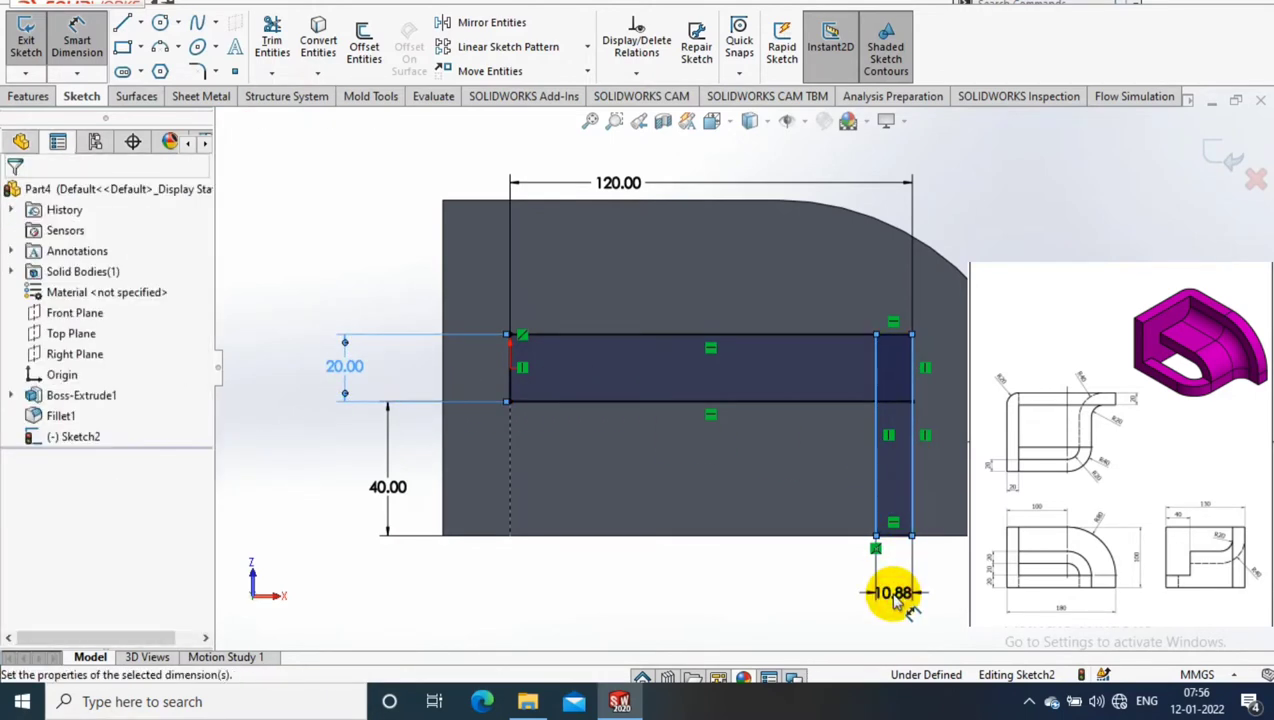
left_click(890, 592)
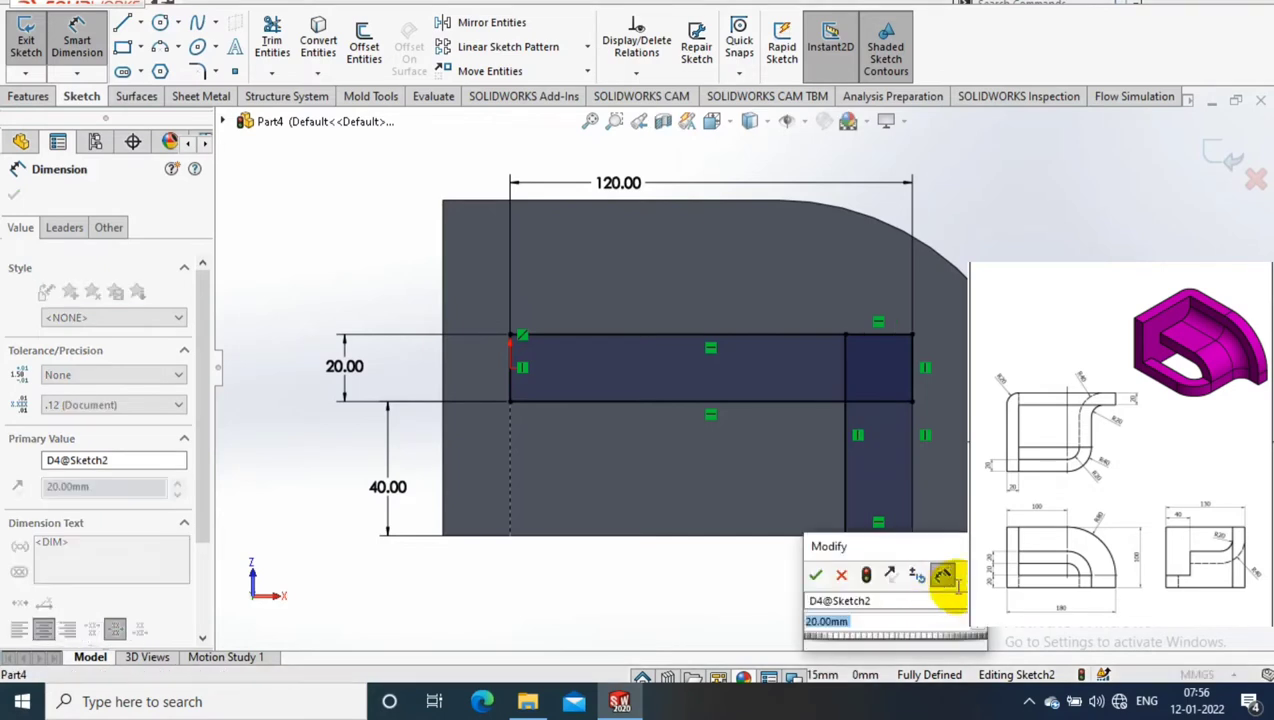
type("20")
left_click(817, 578)
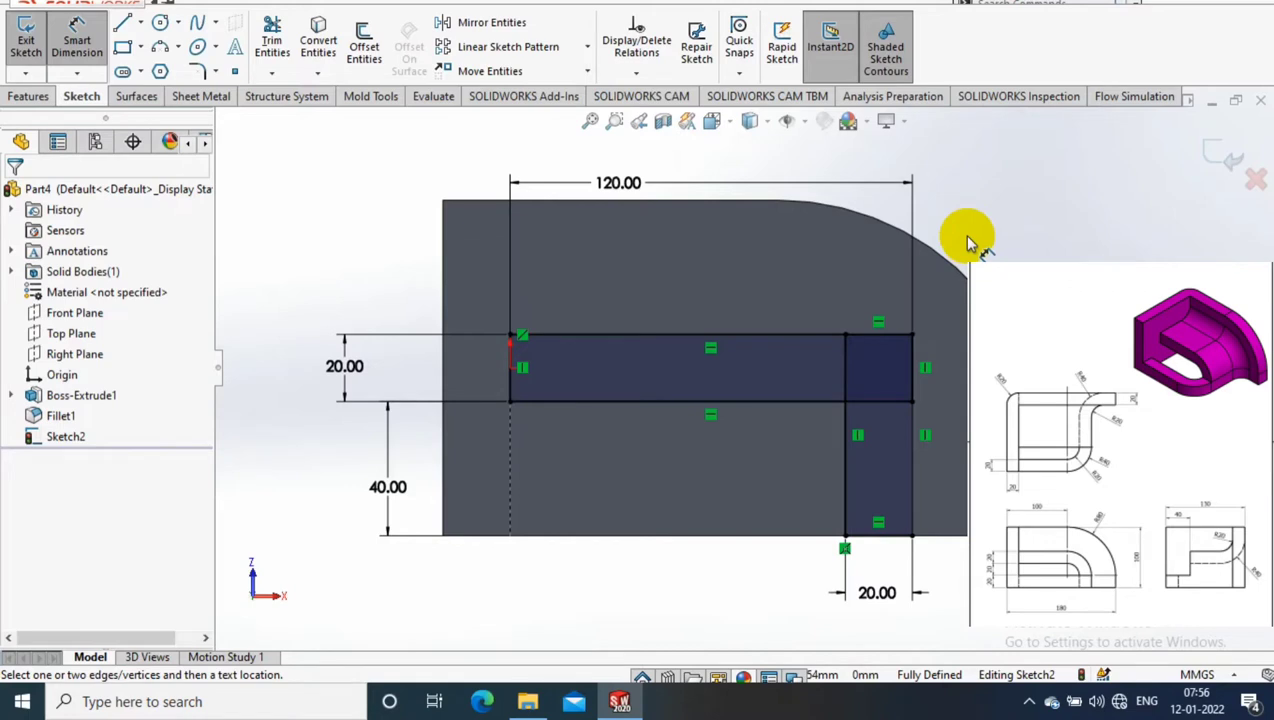
Step: Power-trim the overlapping inner lines to leave an L-shaped rib profile
left_click(272, 73)
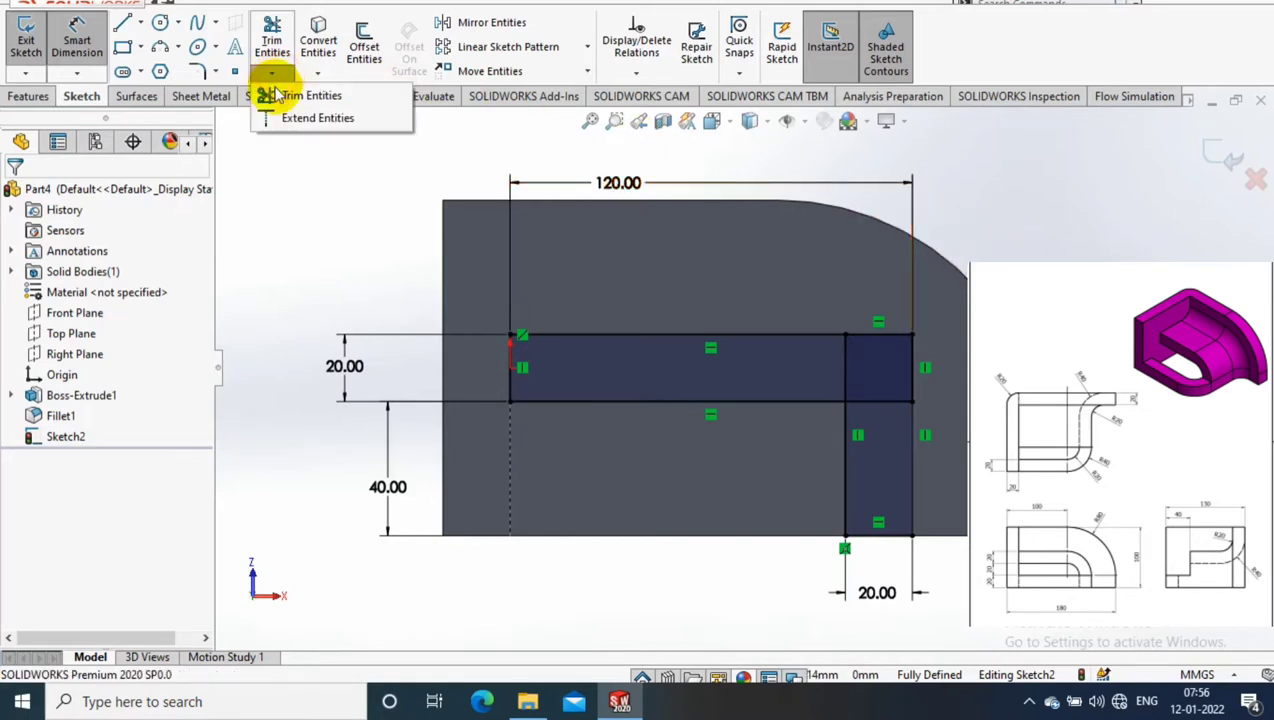
left_click(283, 90)
left_click_drag(805, 364, 873, 427)
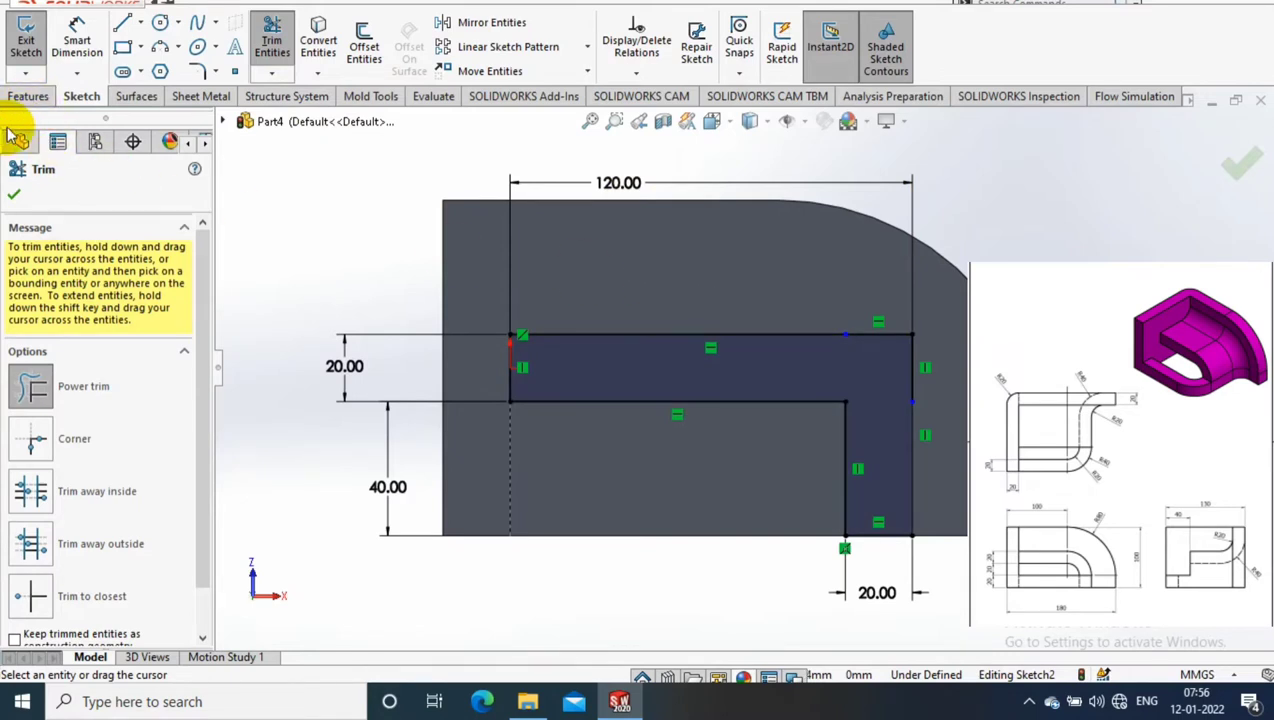
left_click(28, 96)
left_click(30, 42)
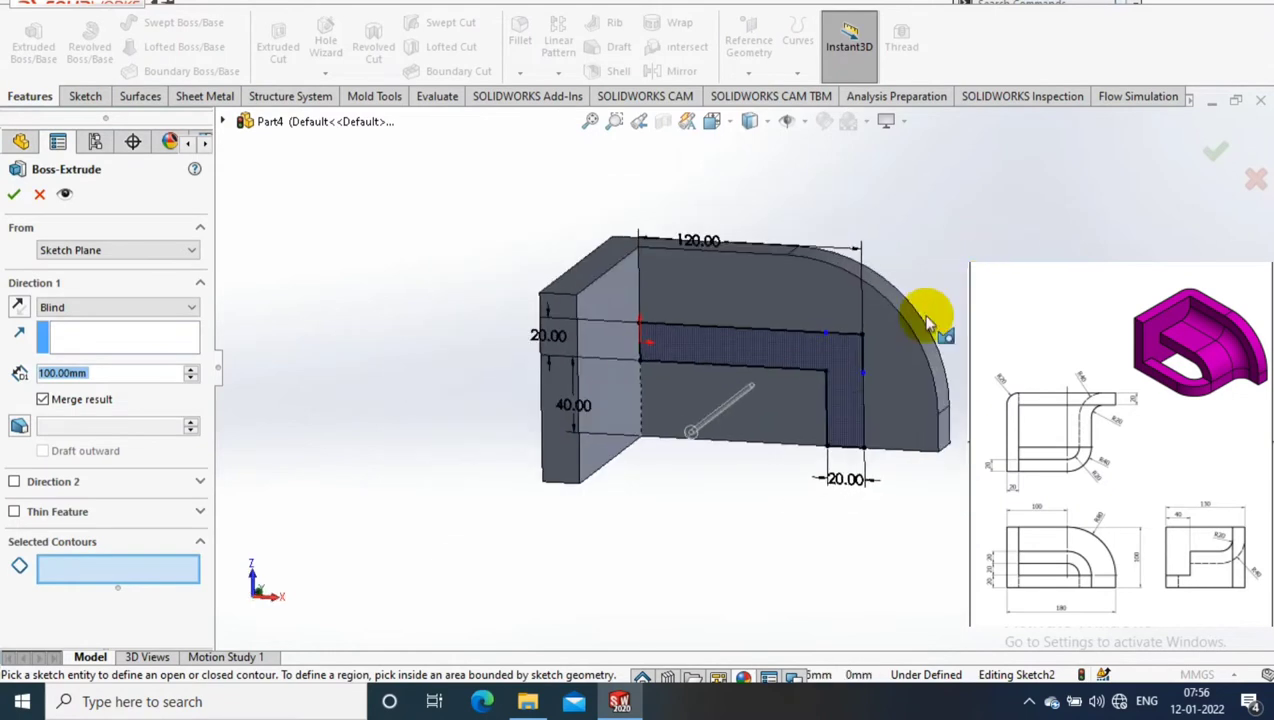
Step: Extrude the L region with Offset From Surface, stopping 40 mm from the front face
left_click(825, 358)
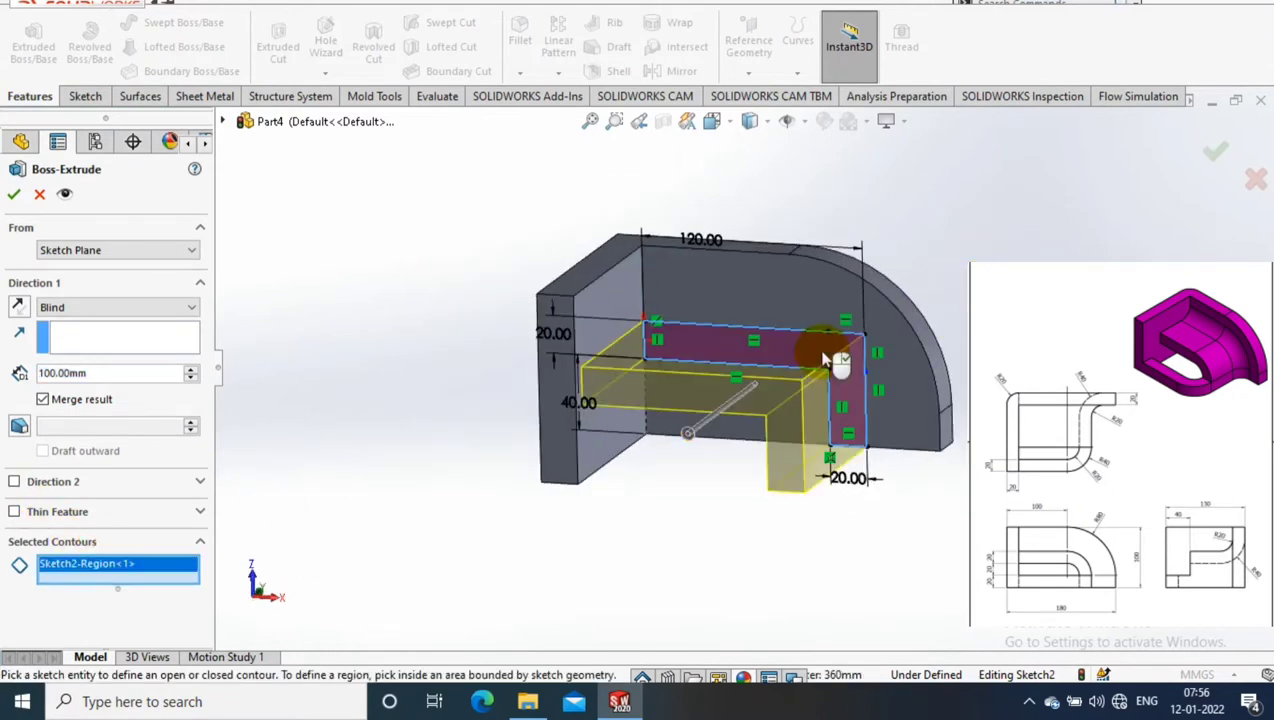
left_click(127, 308)
left_click(170, 366)
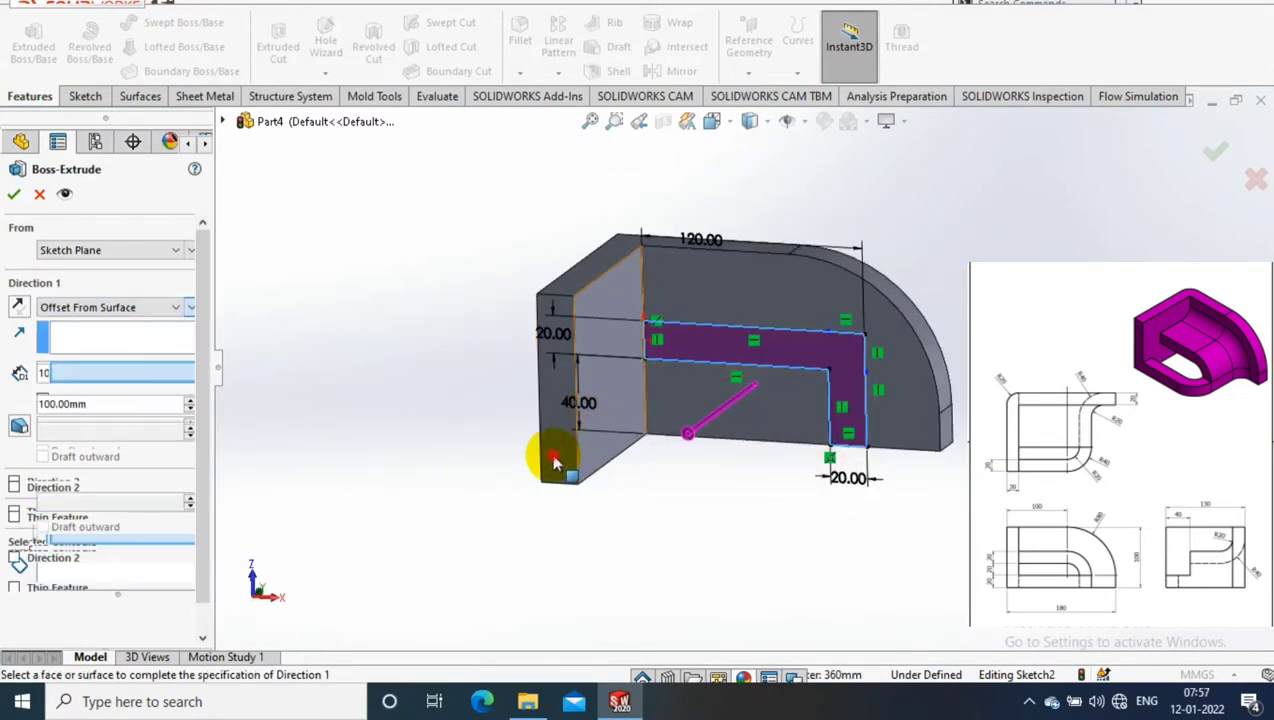
left_click(555, 460)
type("40")
key("Return")
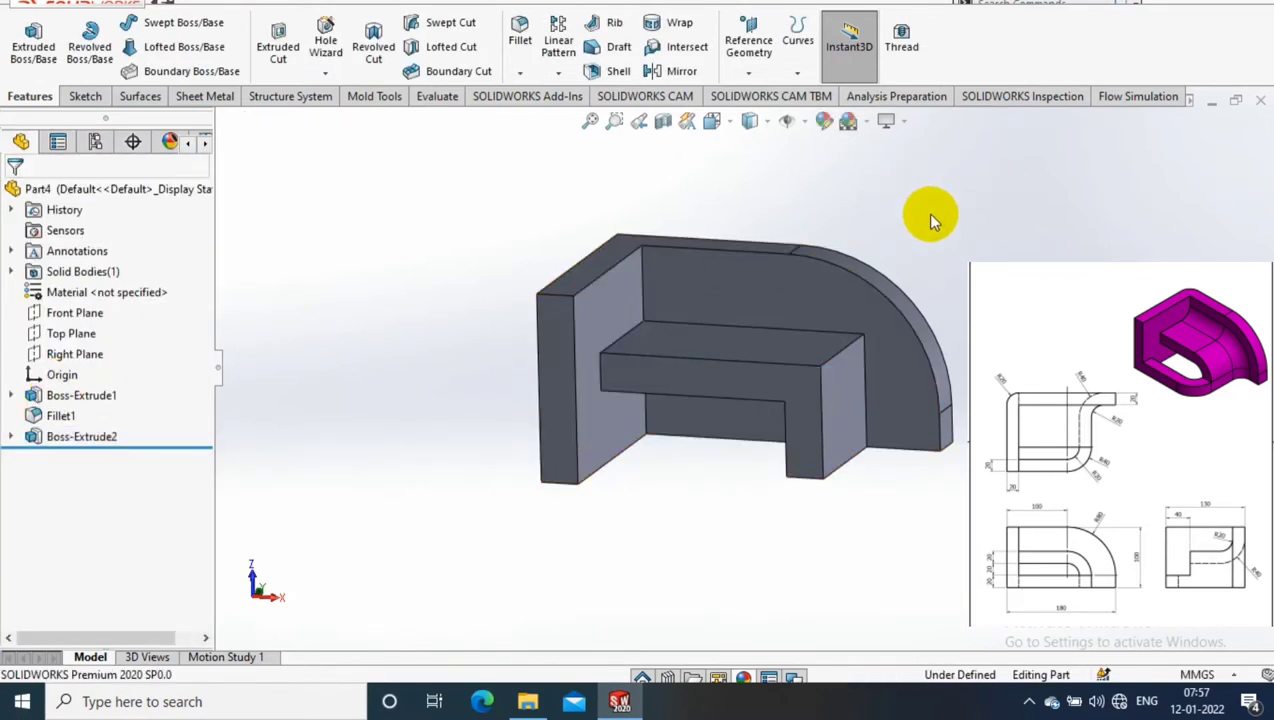
middle_click_drag(933, 210, 975, 234)
left_click(520, 73)
Step: Fillet the rib's top front edge and set its radius to 40 mm
left_click(524, 98)
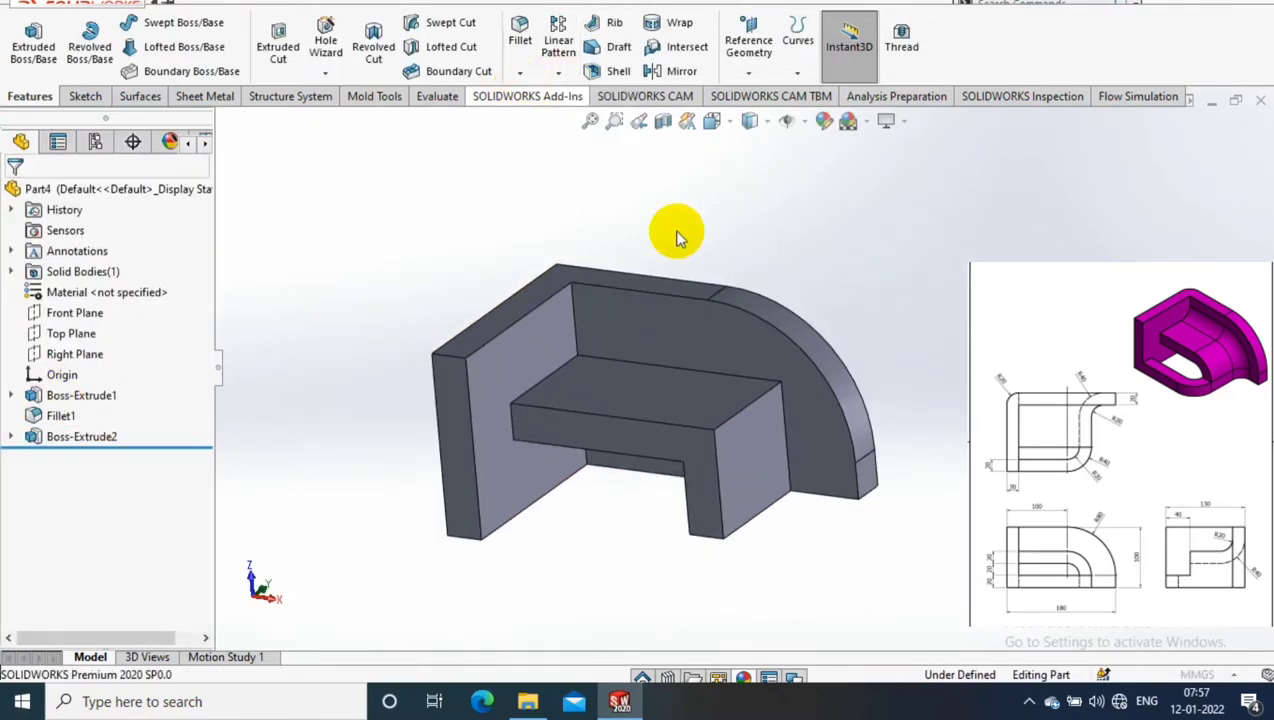
left_click(752, 417)
right_click(185, 370)
left_click(218, 371)
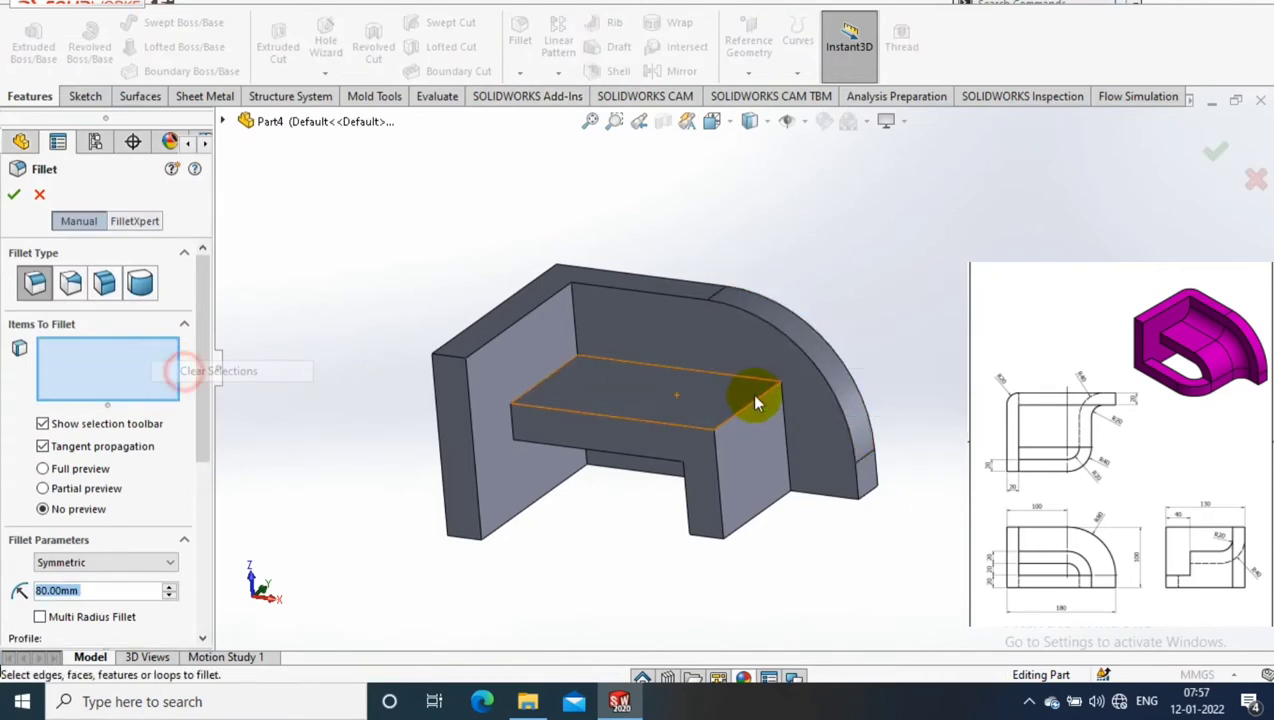
left_click(755, 403)
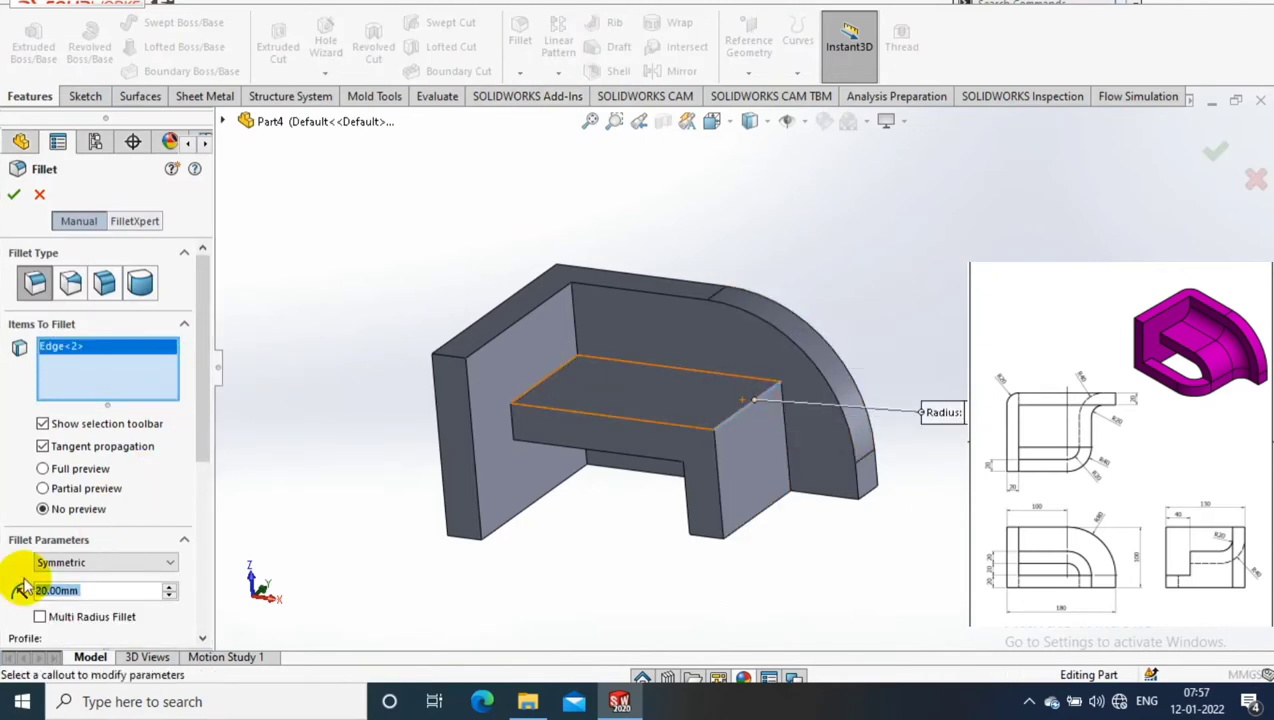
key("Return")
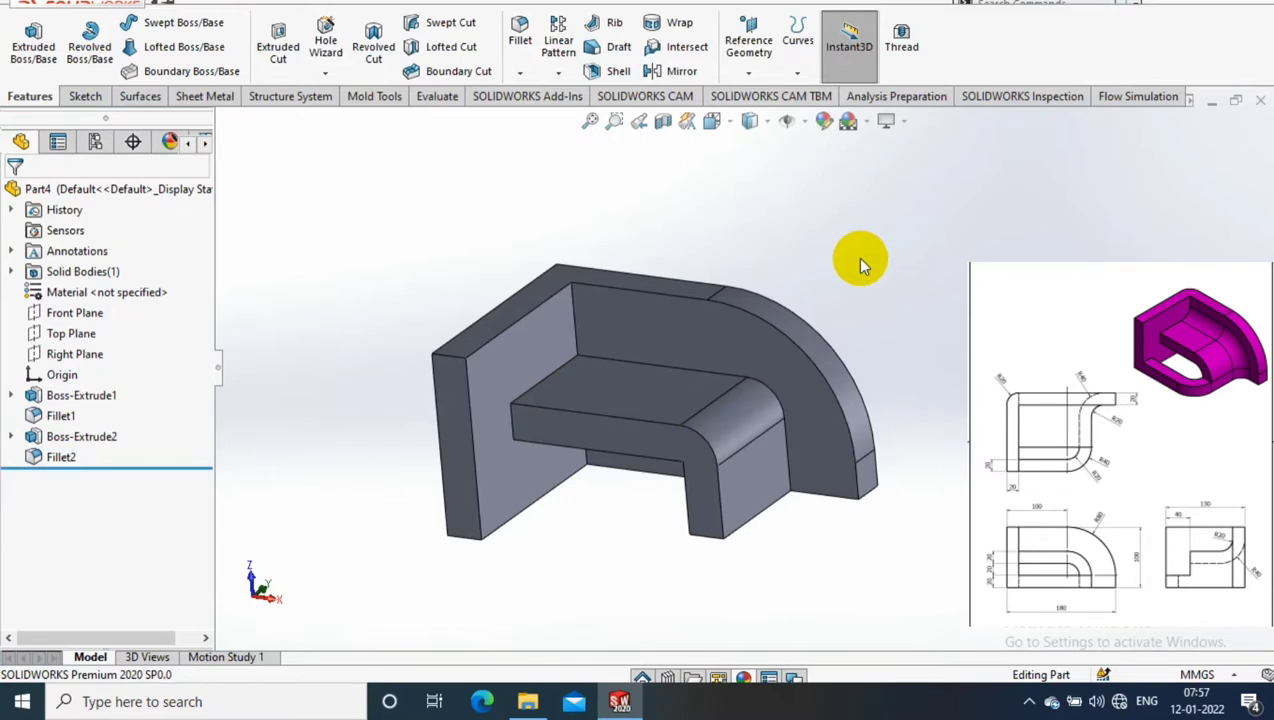
left_click(738, 428)
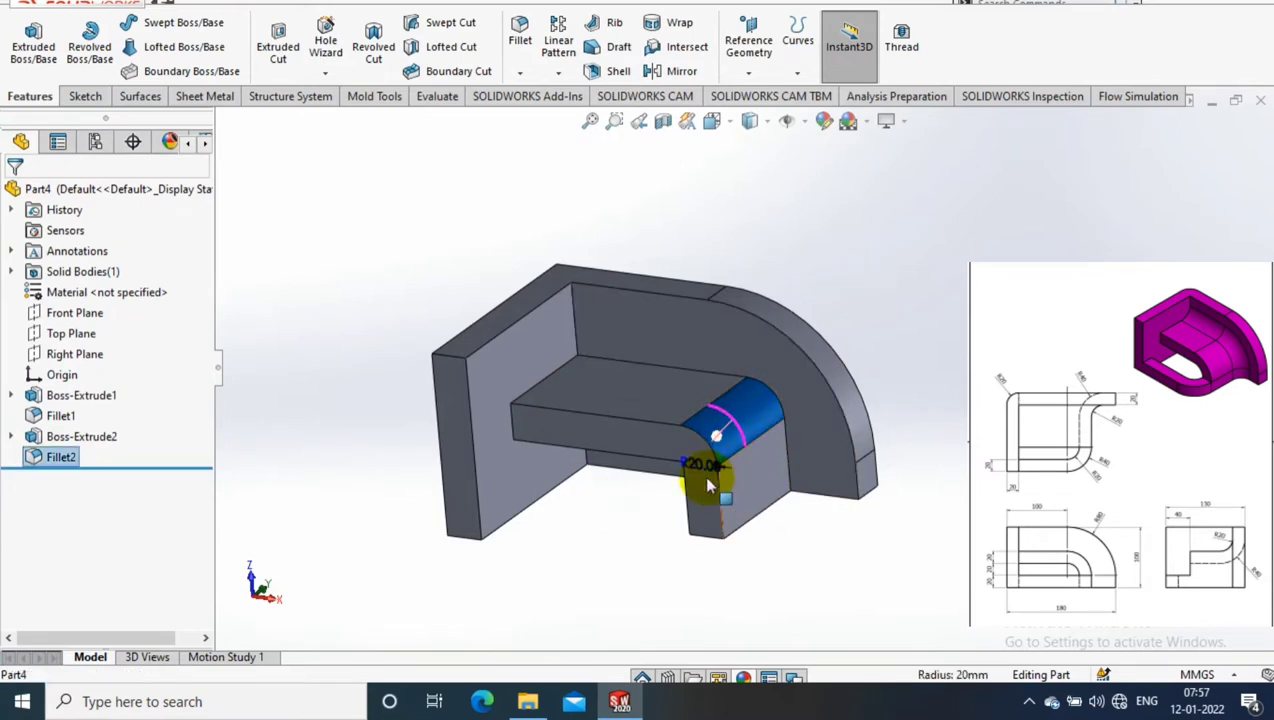
double_click(697, 462)
type("40")
key("Return")
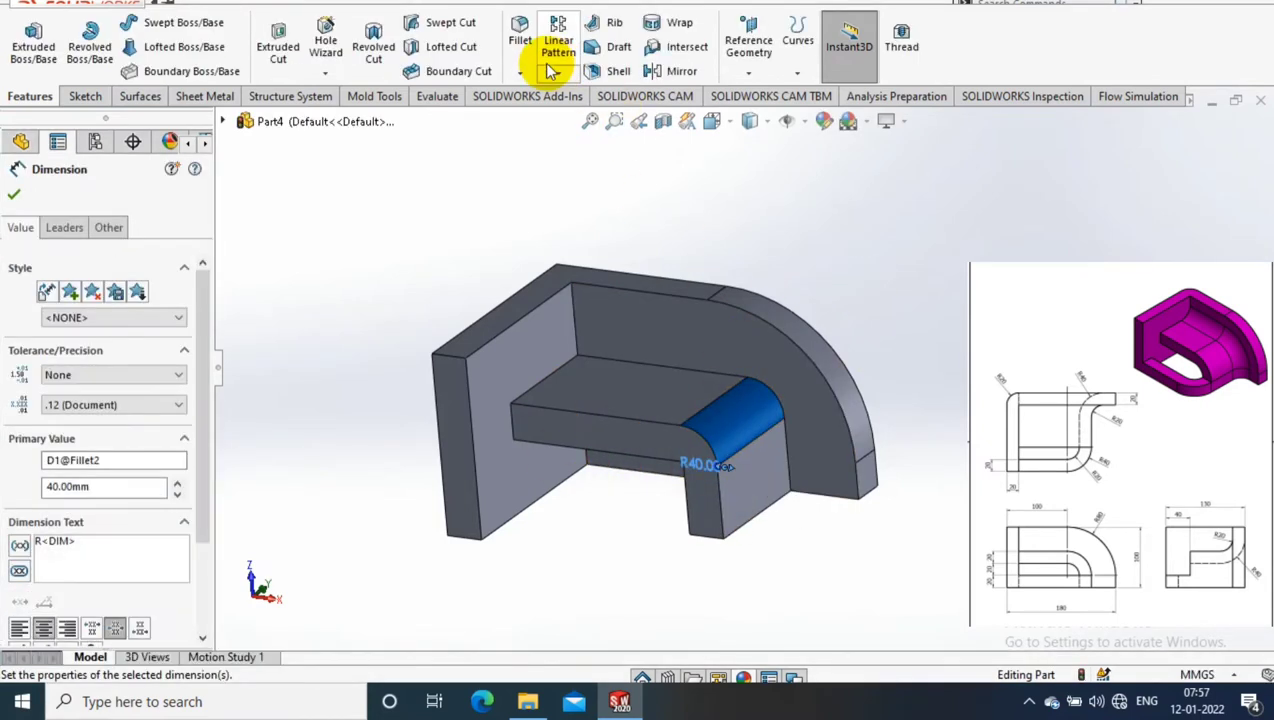
left_click(498, 250)
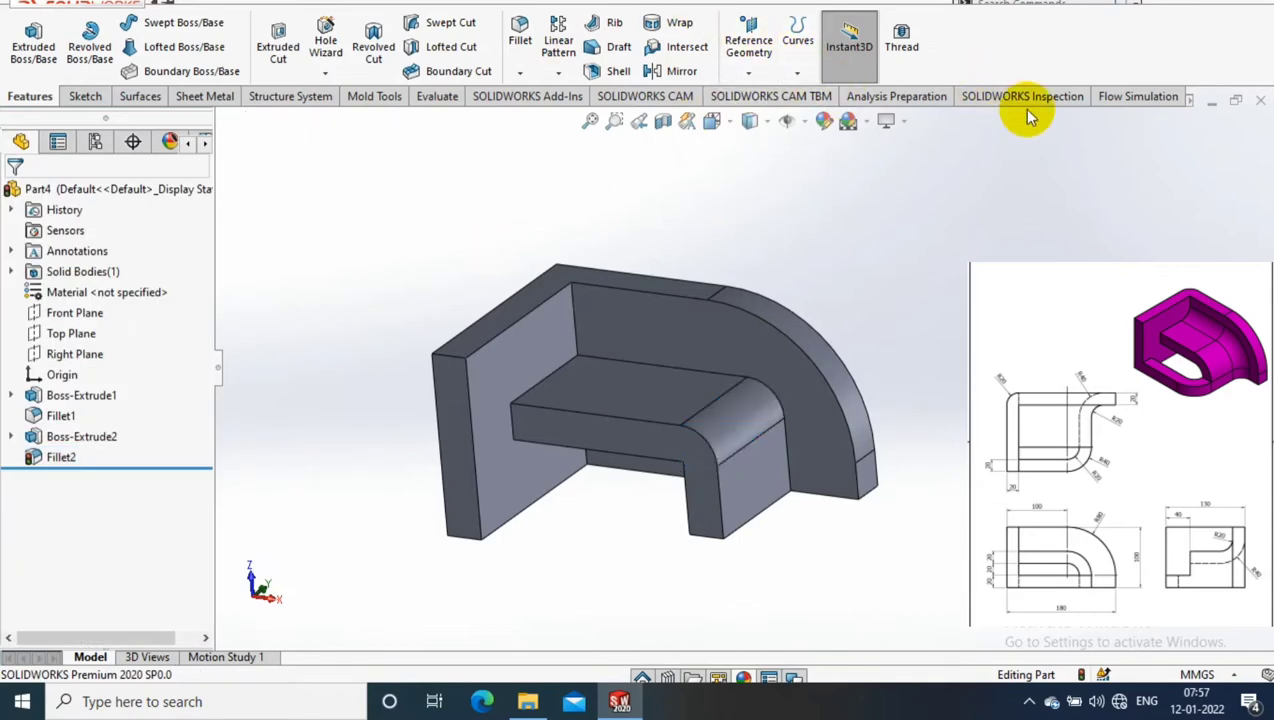
Step: Turn the view Normal To the base's bottom face
middle_click_drag(1000, 250, 952, 355)
left_click(810, 440)
mouse_move(895, 554)
middle_mouse_down()
mouse_move(920, 362)
mouse_move(903, 338)
middle_mouse_up()
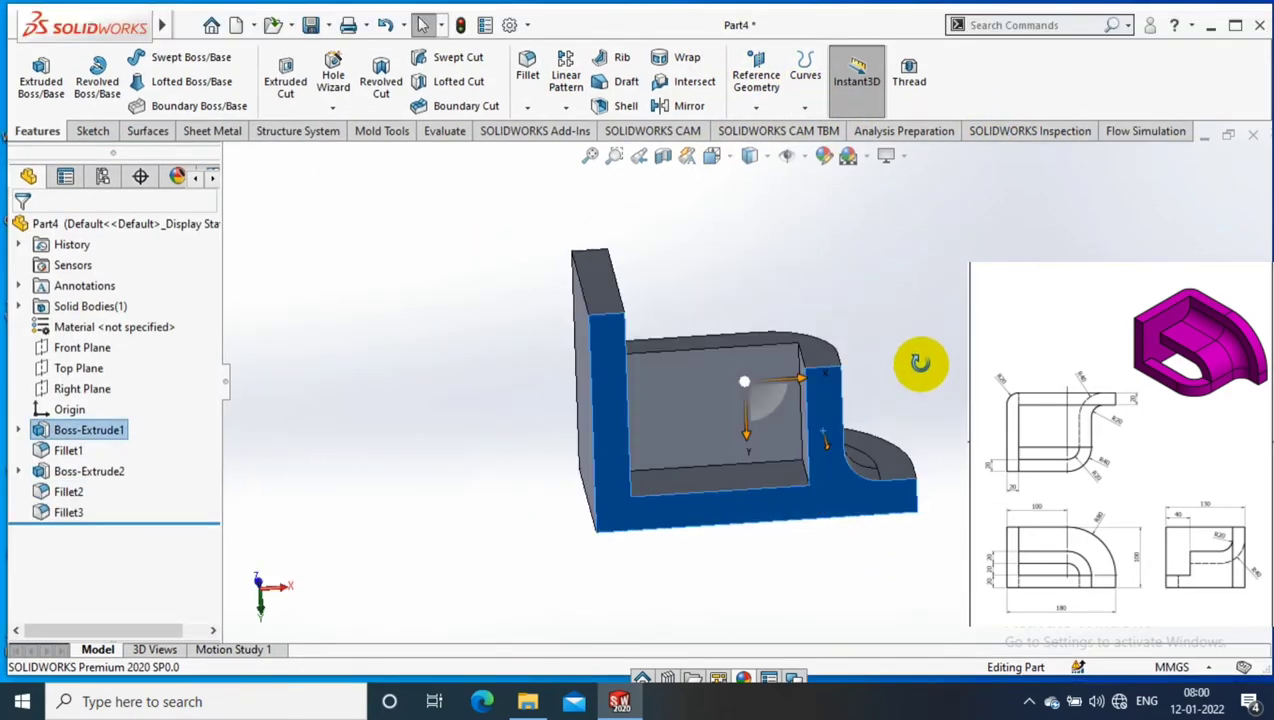
right_click(886, 328)
left_click(1015, 214)
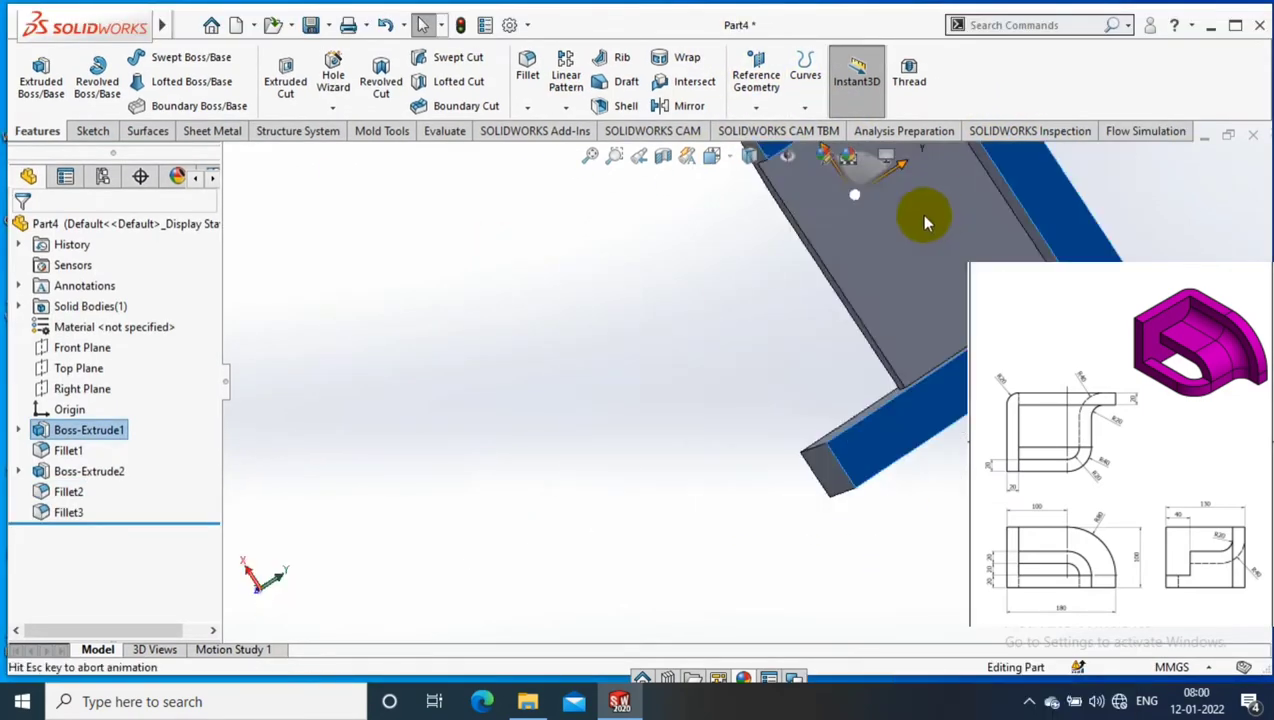
Step: Draw a strip rectangle along the bottom and a second rectangle up the left side
left_click(89, 130)
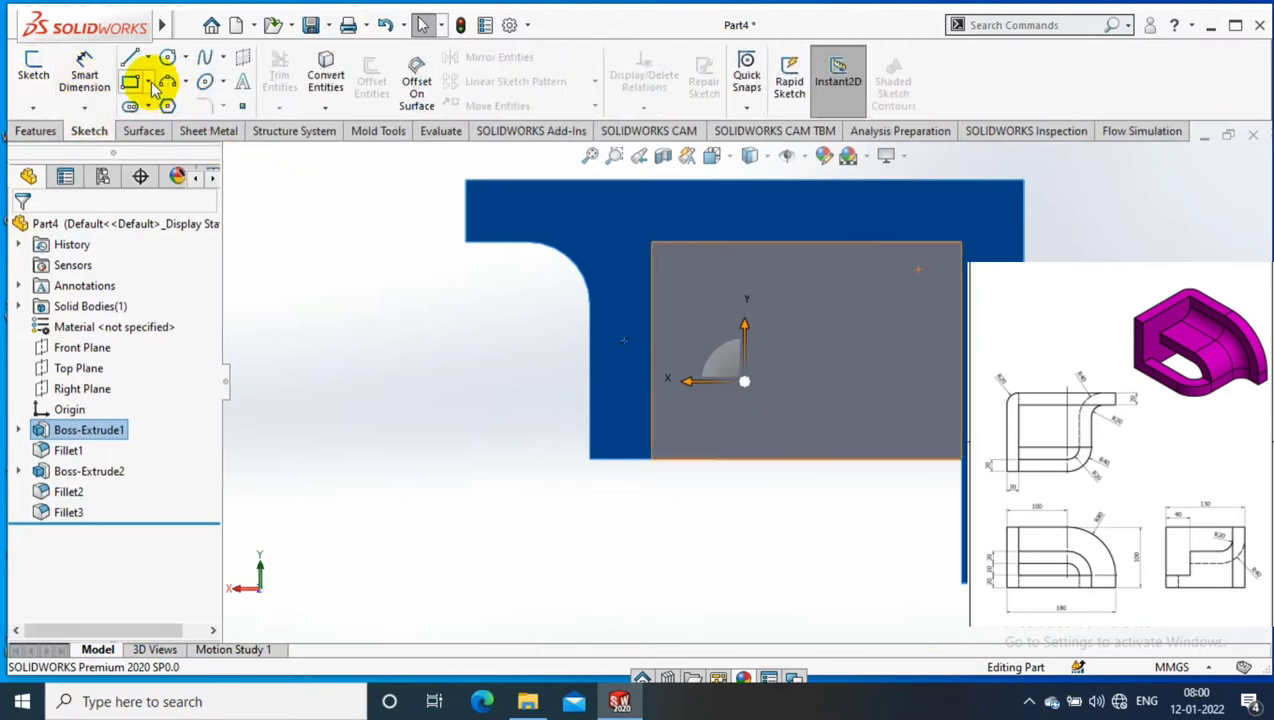
left_click(130, 82)
left_click(963, 582)
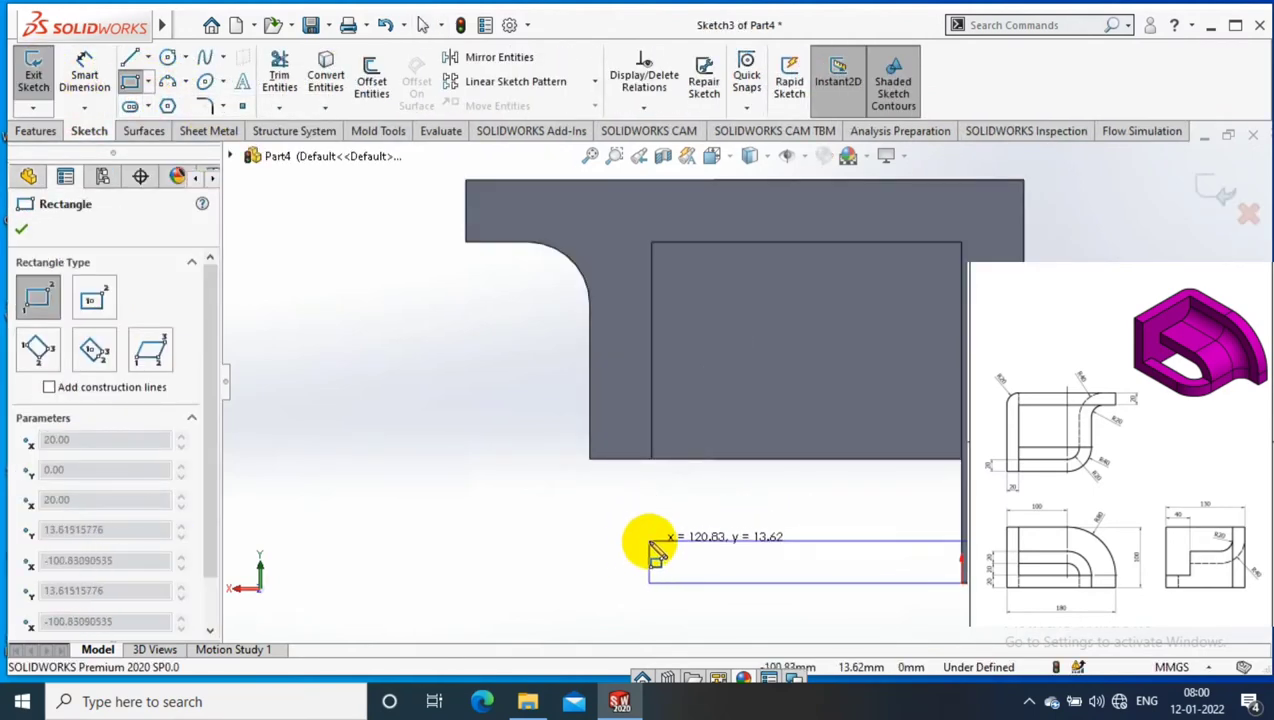
left_click(591, 533)
left_click(590, 460)
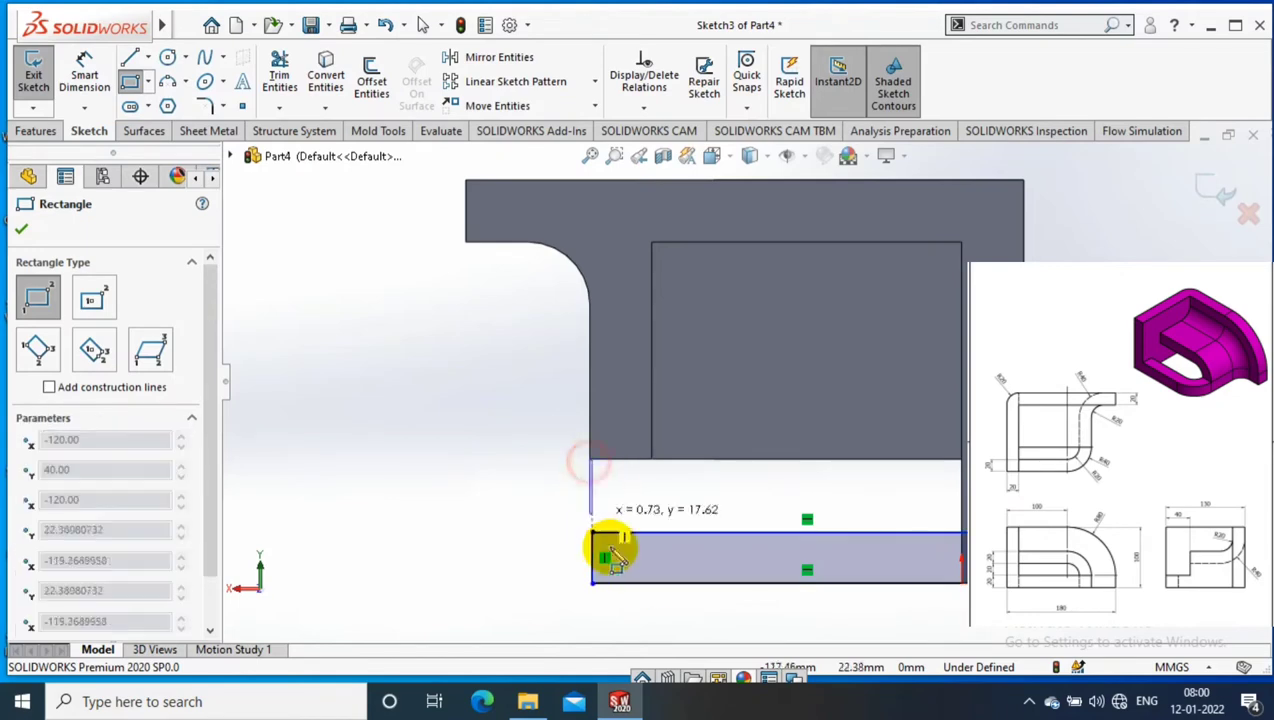
left_click(656, 582)
key("Escape")
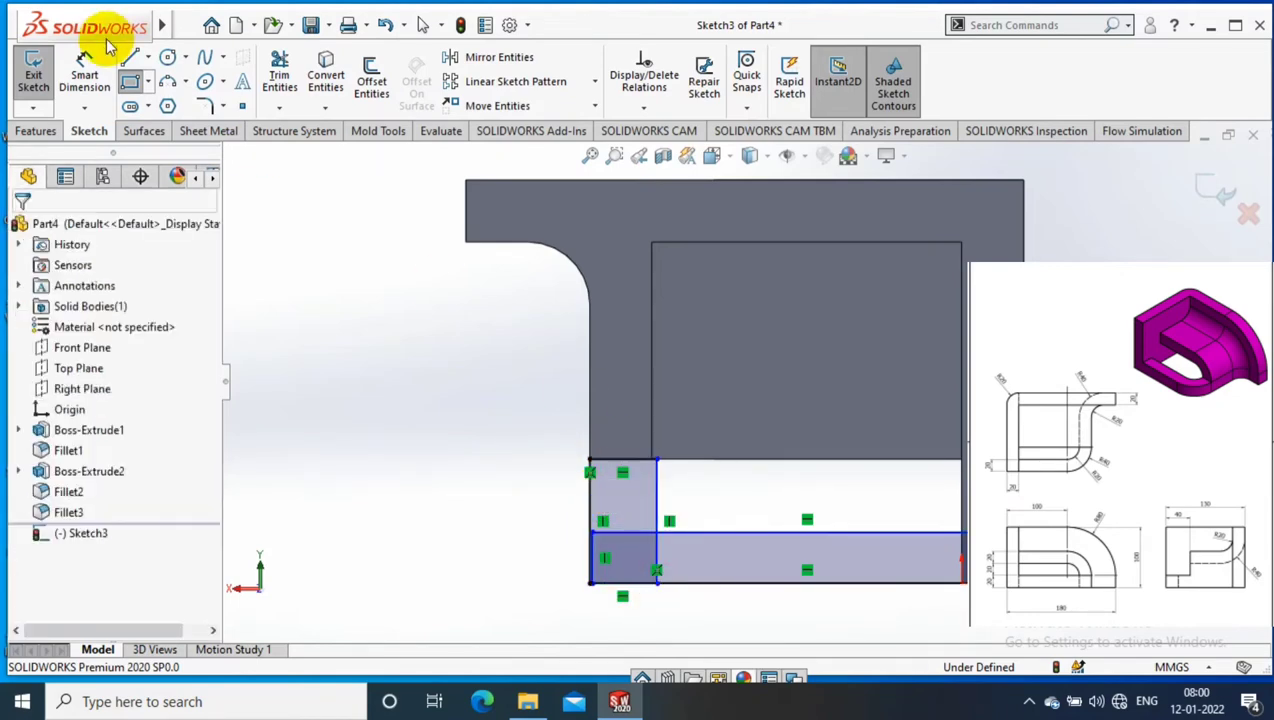
Step: Dimension the small rectangle's width, undoing the mistaken 2 mm change
left_click(84, 75)
left_click(620, 460)
left_click(612, 423)
key("Return")
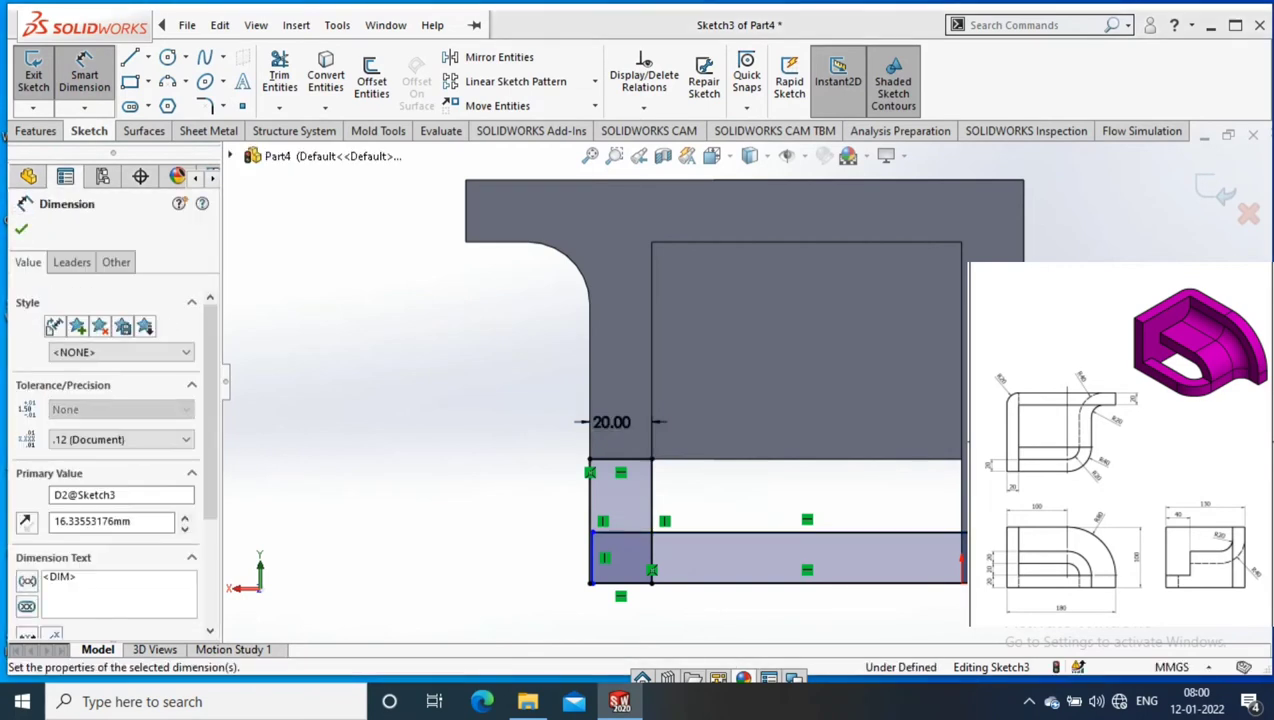
type("2")
key("Return")
key("Escape")
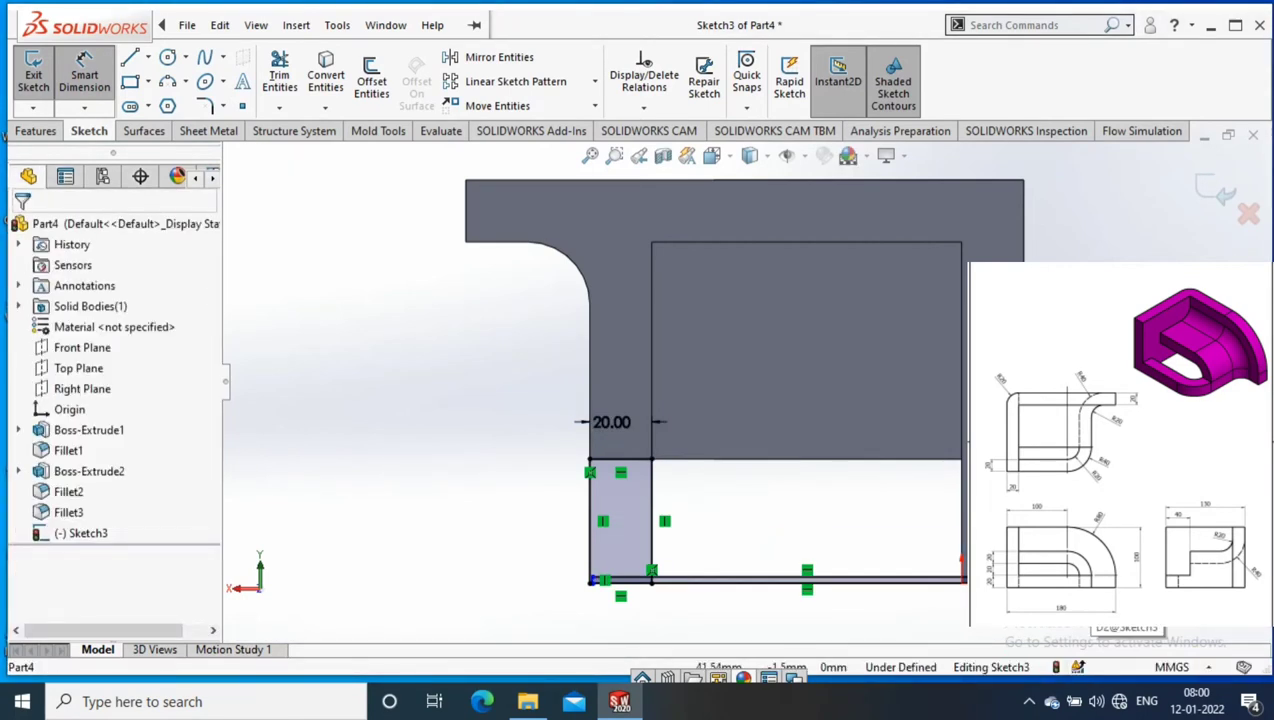
key("ctrl+z")
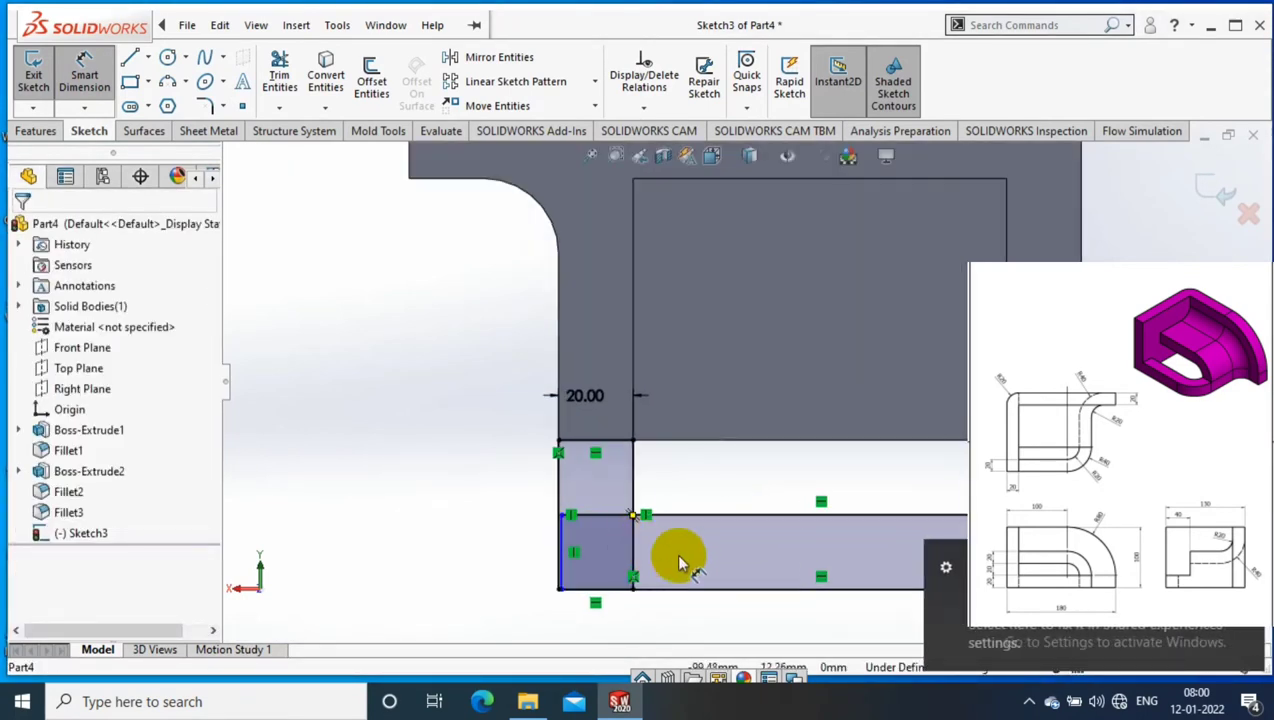
scroll(700, 555, "down", 1)
key("Escape")
scroll(450, 480, "down", 1)
scroll(380, 500, "up", 1)
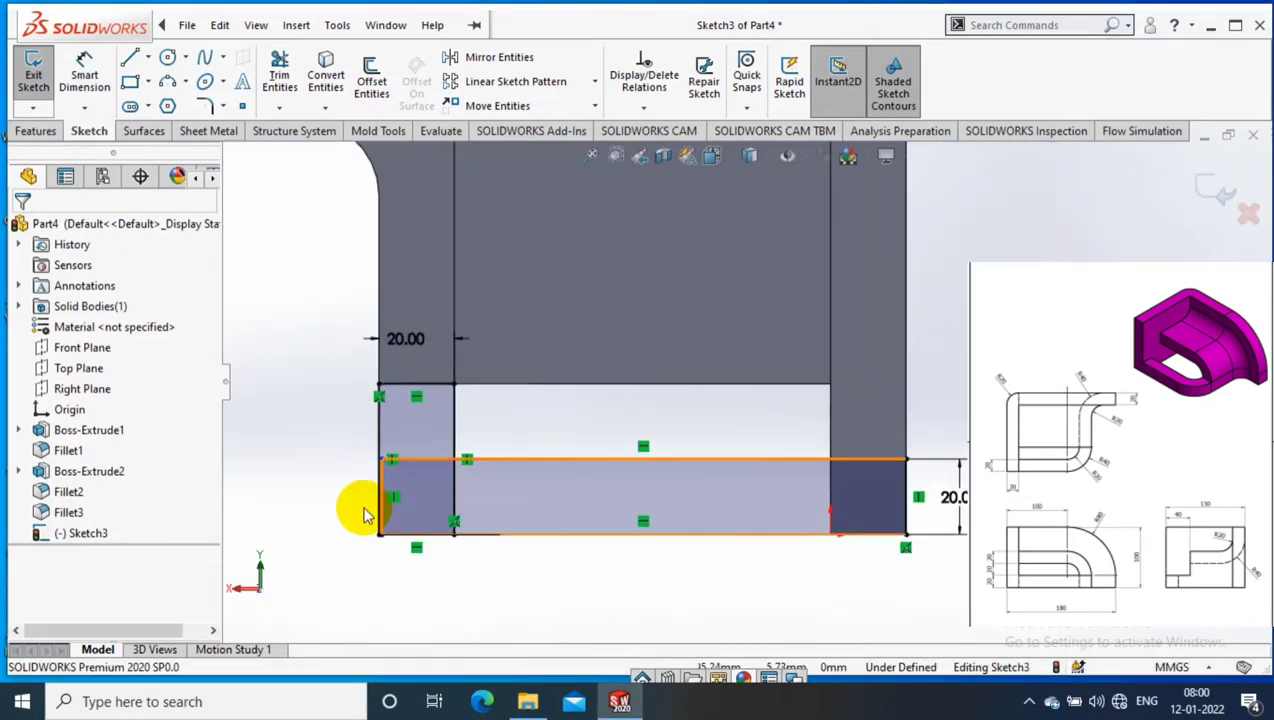
Step: Make the two left vertical lines collinear
left_click(381, 465)
left_click(381, 420, "ctrl")
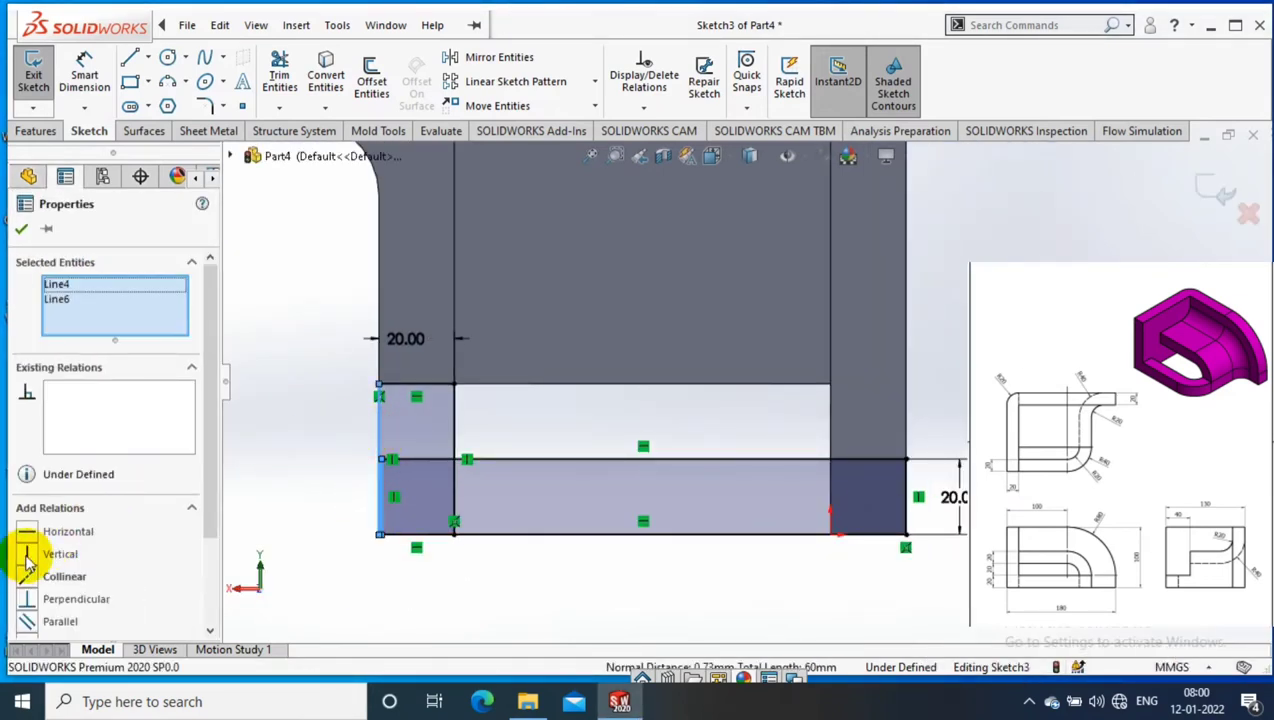
left_click(27, 575)
Step: Power-trim the inner and leftover corner segments from the sketch
left_click(18, 232)
left_click(282, 78)
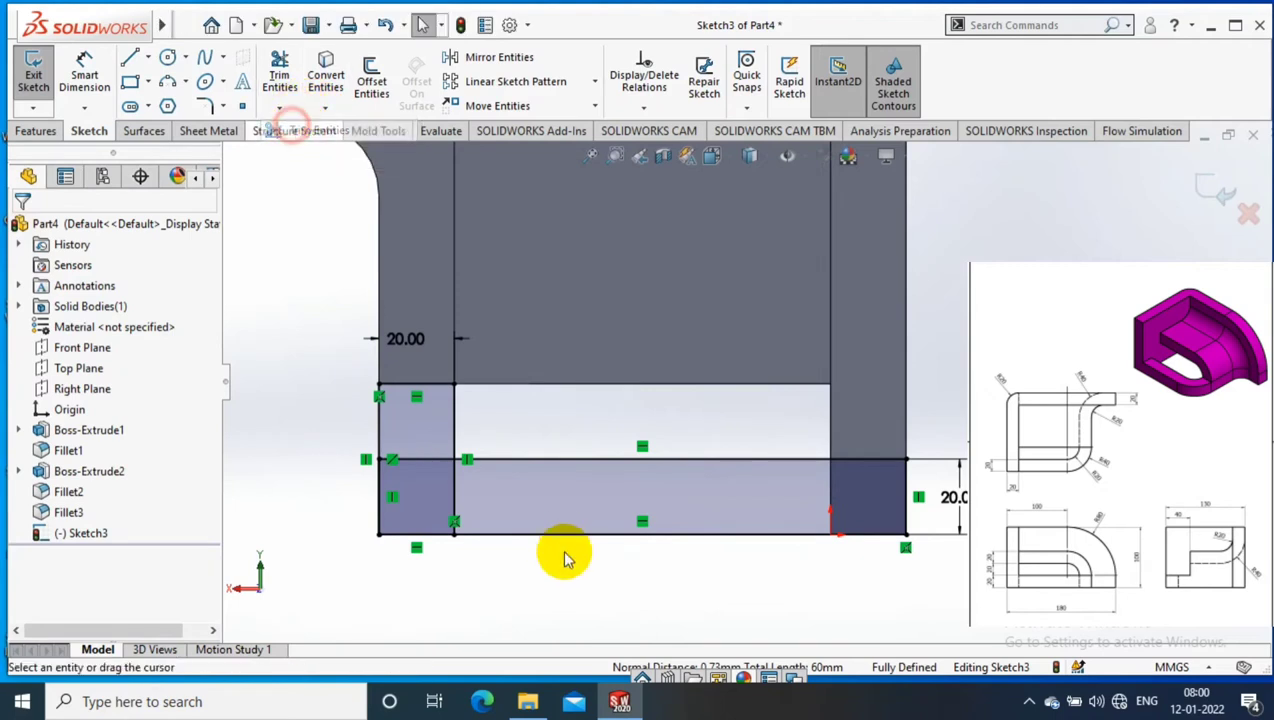
left_click_drag(421, 461, 417, 430)
left_click_drag(452, 512, 604, 479)
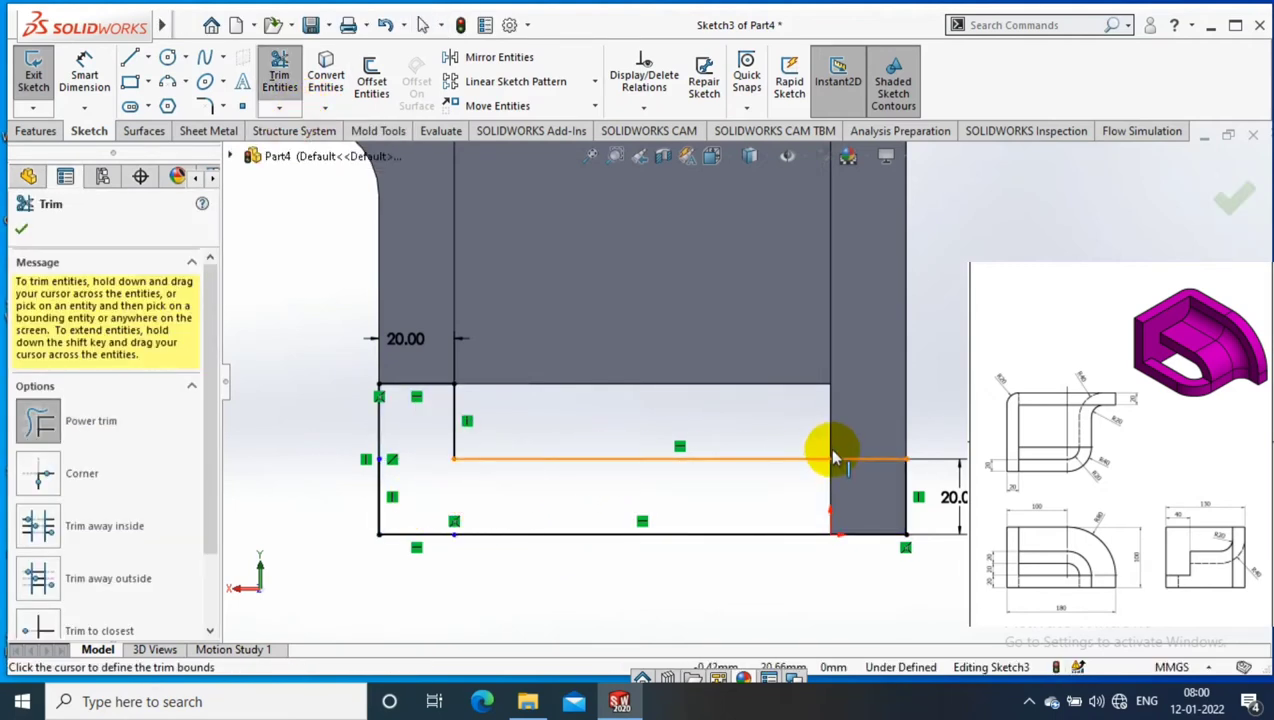
scroll(825, 446, "up", 3)
mouse_move(896, 427)
middle_mouse_down()
mouse_move(839, 492)
mouse_move(960, 305)
mouse_move(884, 327)
mouse_move(384, 239)
middle_mouse_up()
Step: Extrude the Sketch3 region 20 mm blind, reversed toward the part
left_click(36, 131)
left_click(40, 75)
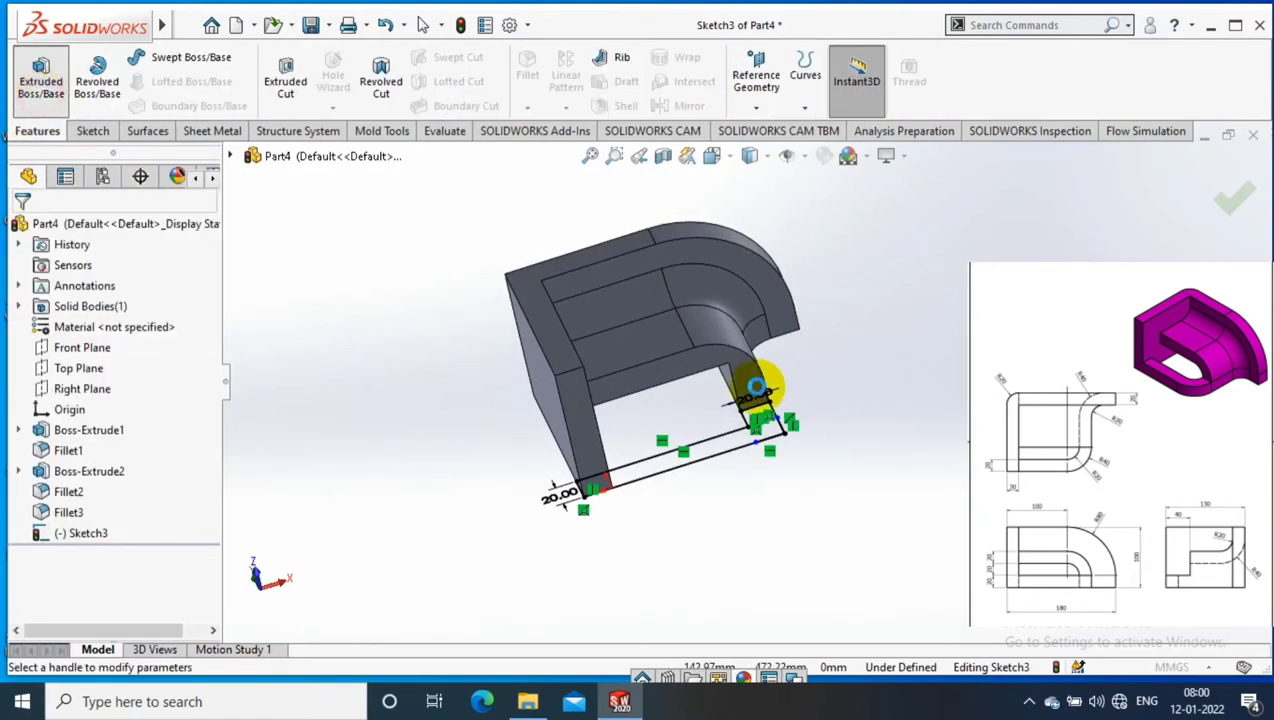
left_click(718, 447)
left_click(26, 341)
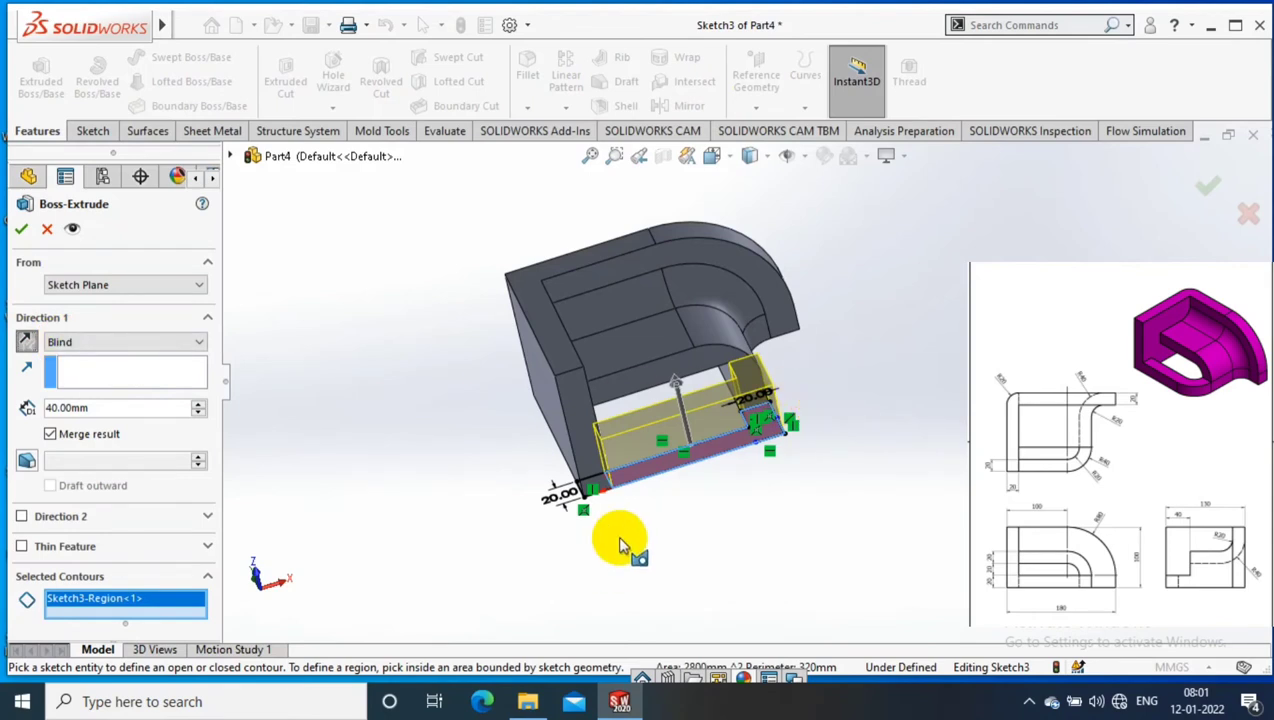
left_click(107, 410)
type("20")
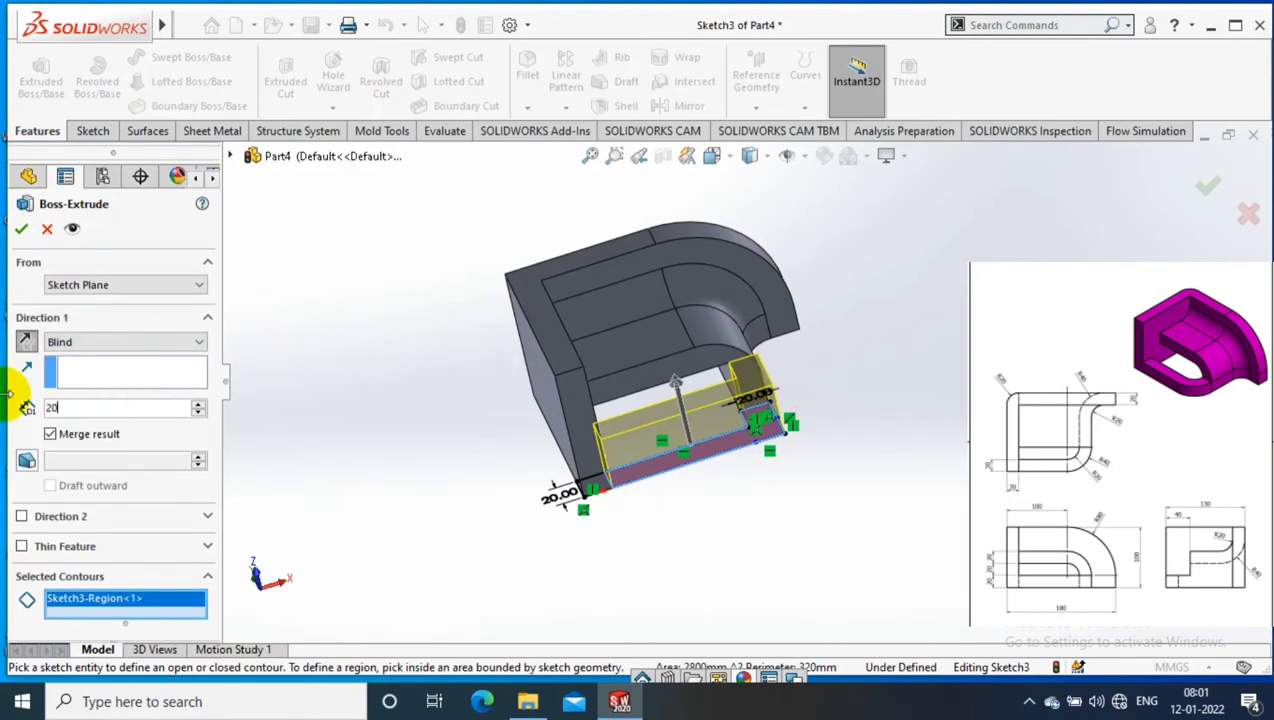
key("Return")
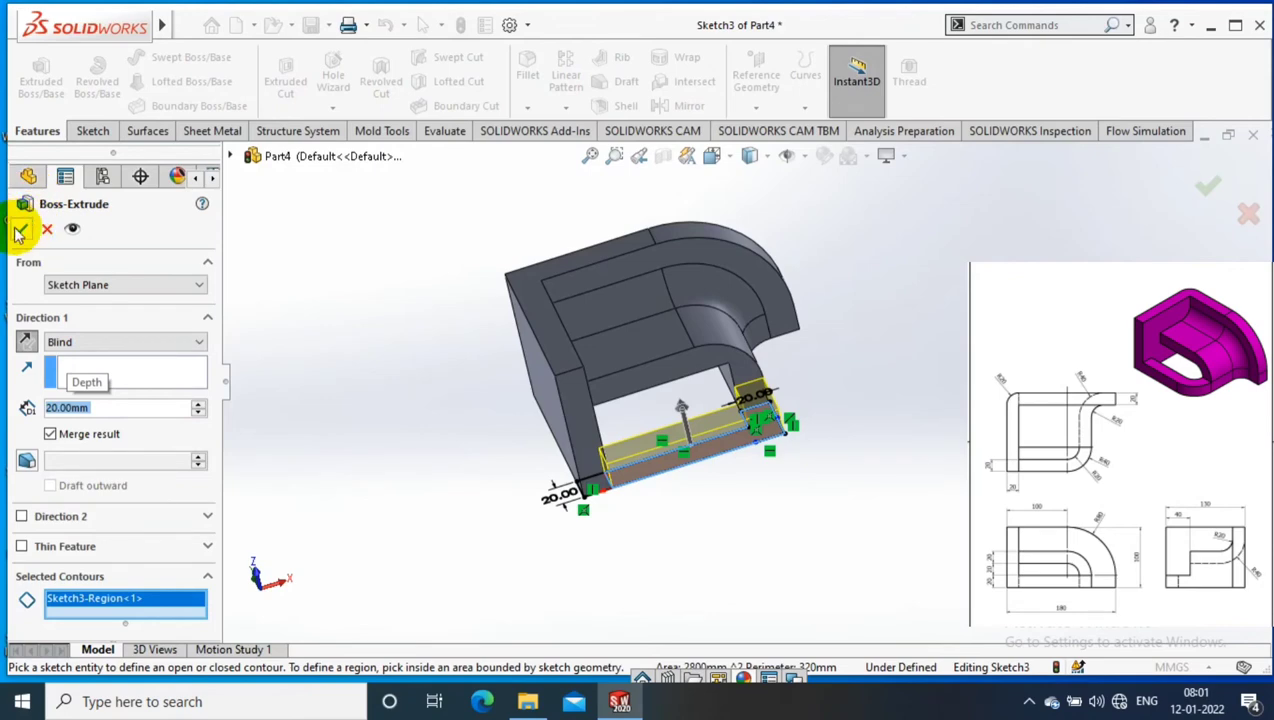
left_click(20, 232)
mouse_move(936, 388)
middle_mouse_down()
mouse_move(878, 448)
mouse_move(887, 370)
middle_mouse_up()
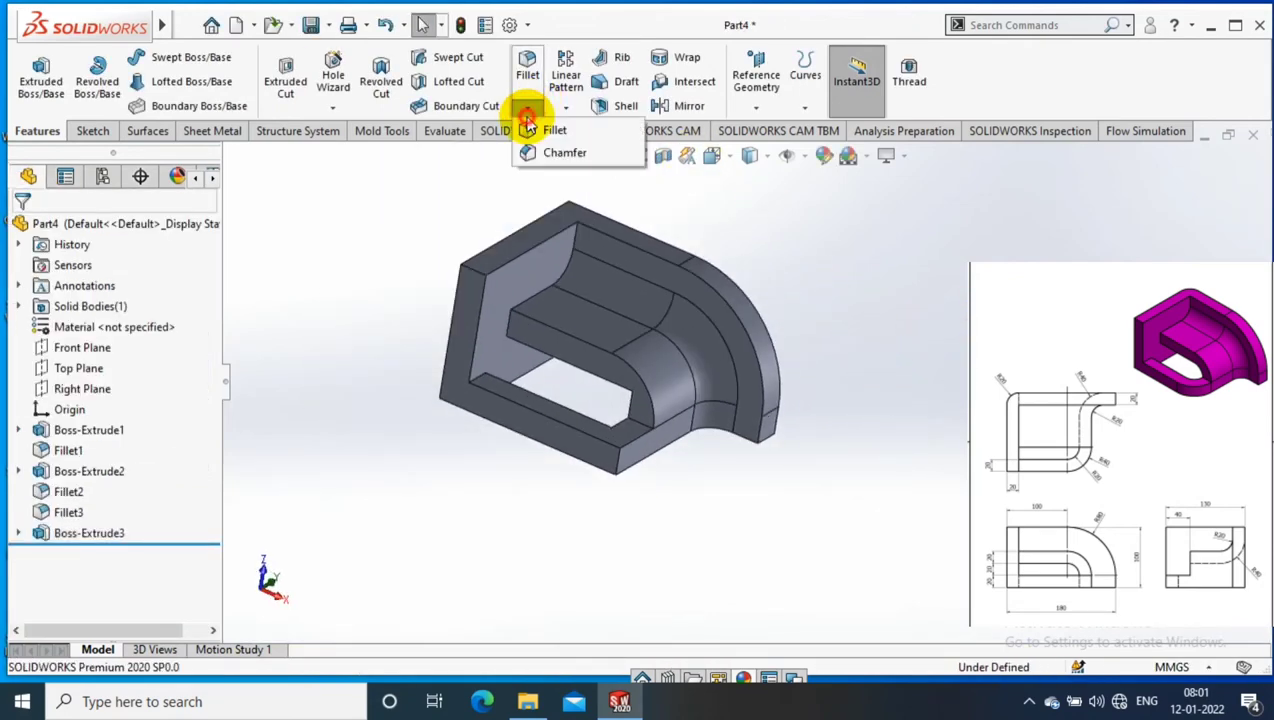
Step: Fillet the base frame's outer corner edge at 20 mm radius, creating Fillet4
left_click(617, 452)
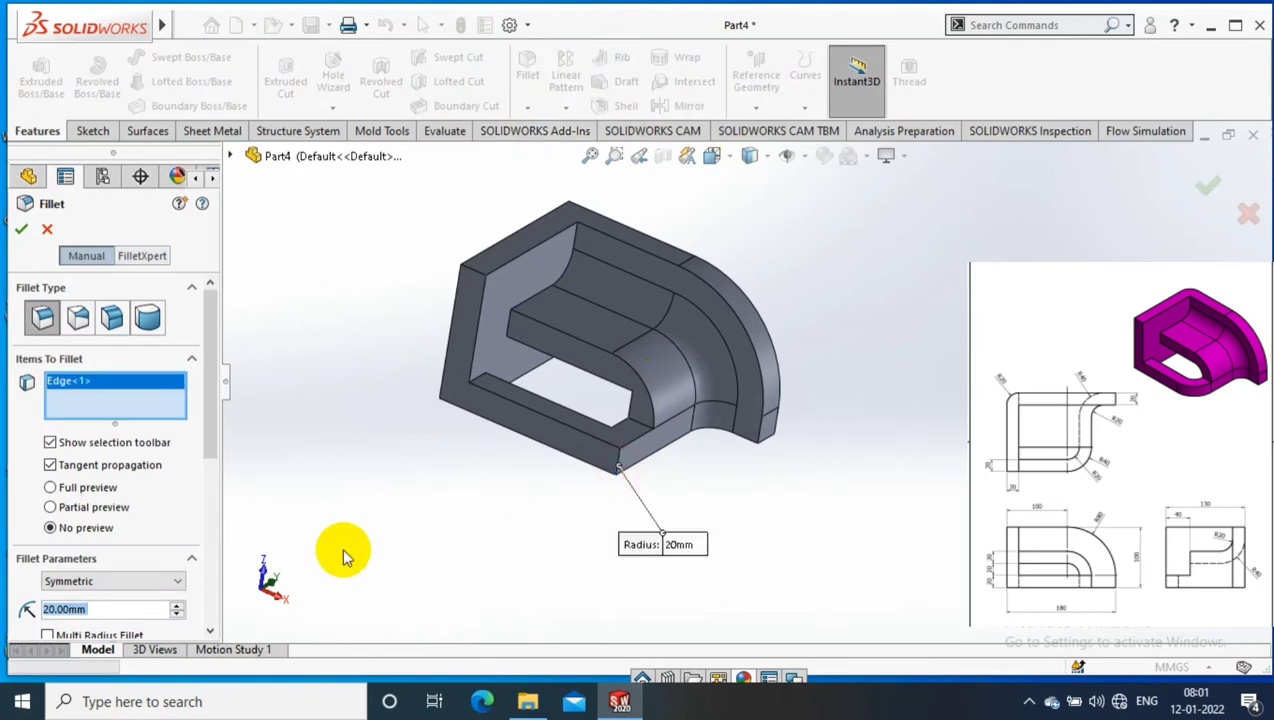
key("Return")
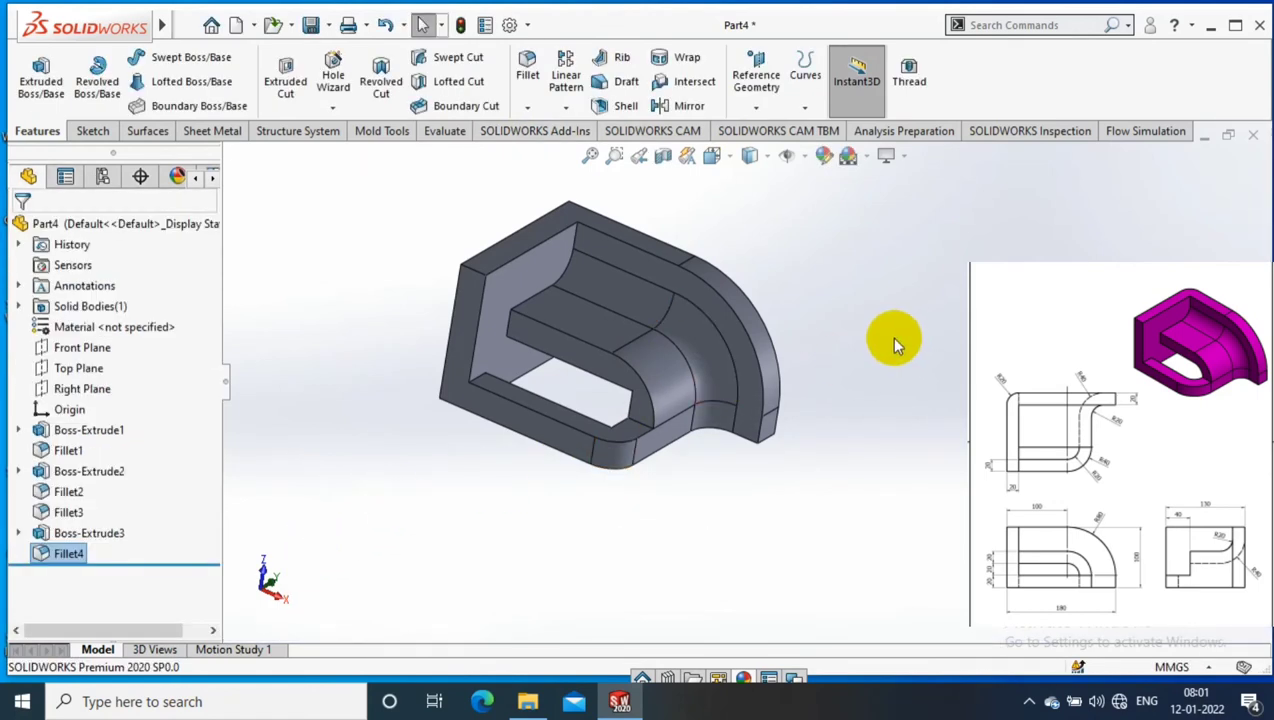
left_click(612, 450)
mouse_move(747, 490)
middle_mouse_down()
mouse_move(853, 188)
mouse_move(838, 360)
mouse_move(771, 427)
middle_mouse_up()
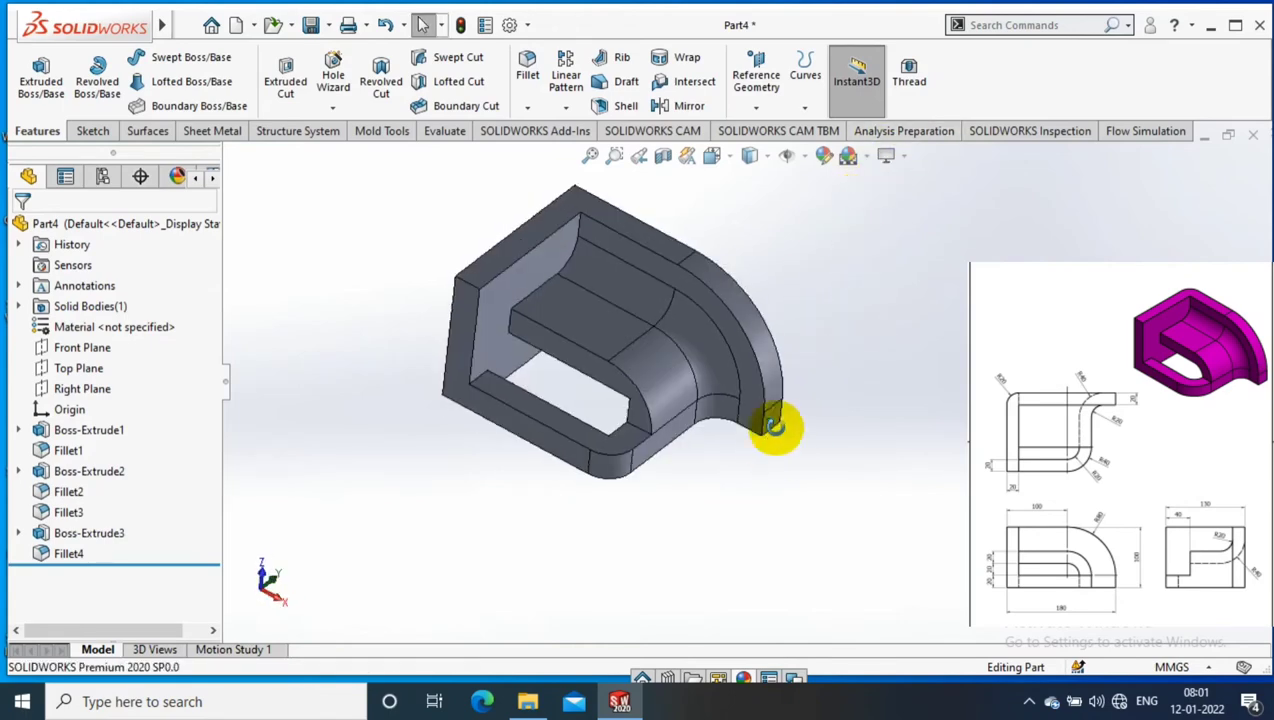
Step: Apply a magenta appearance to the whole bracket body
right_click(655, 381)
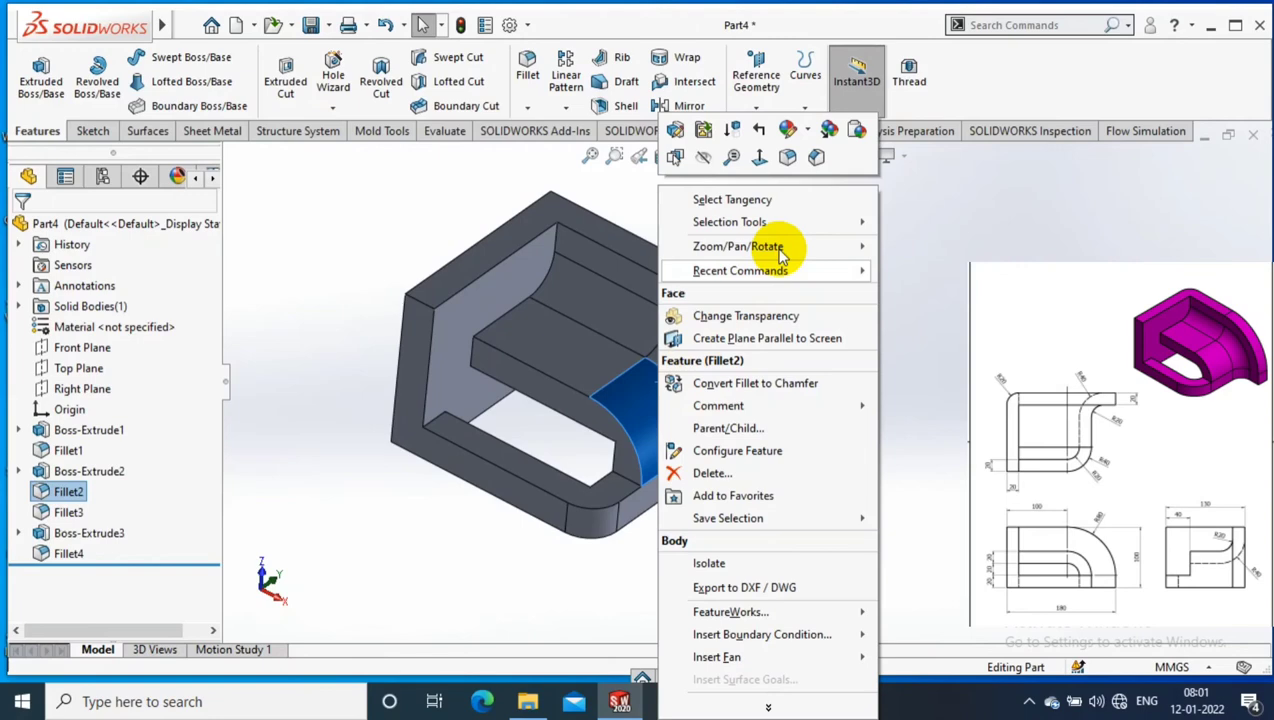
left_click(806, 127)
left_click(825, 222)
left_click(723, 284)
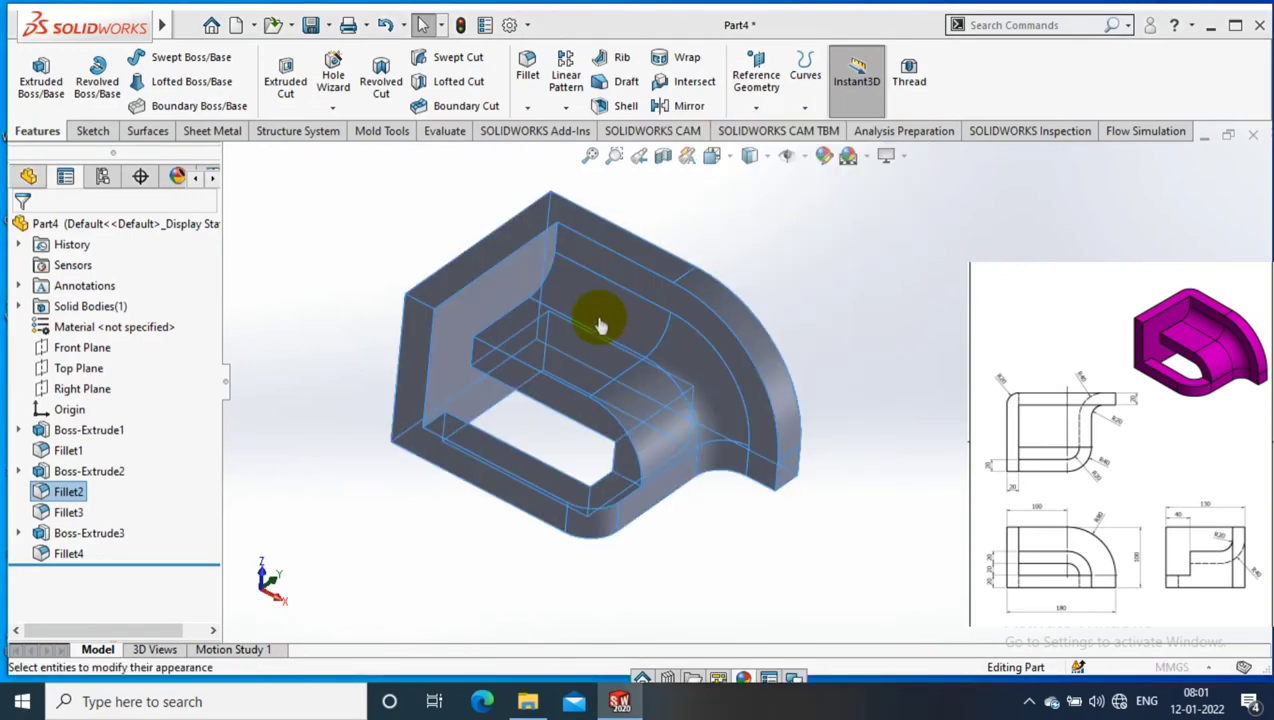
left_click(143, 622)
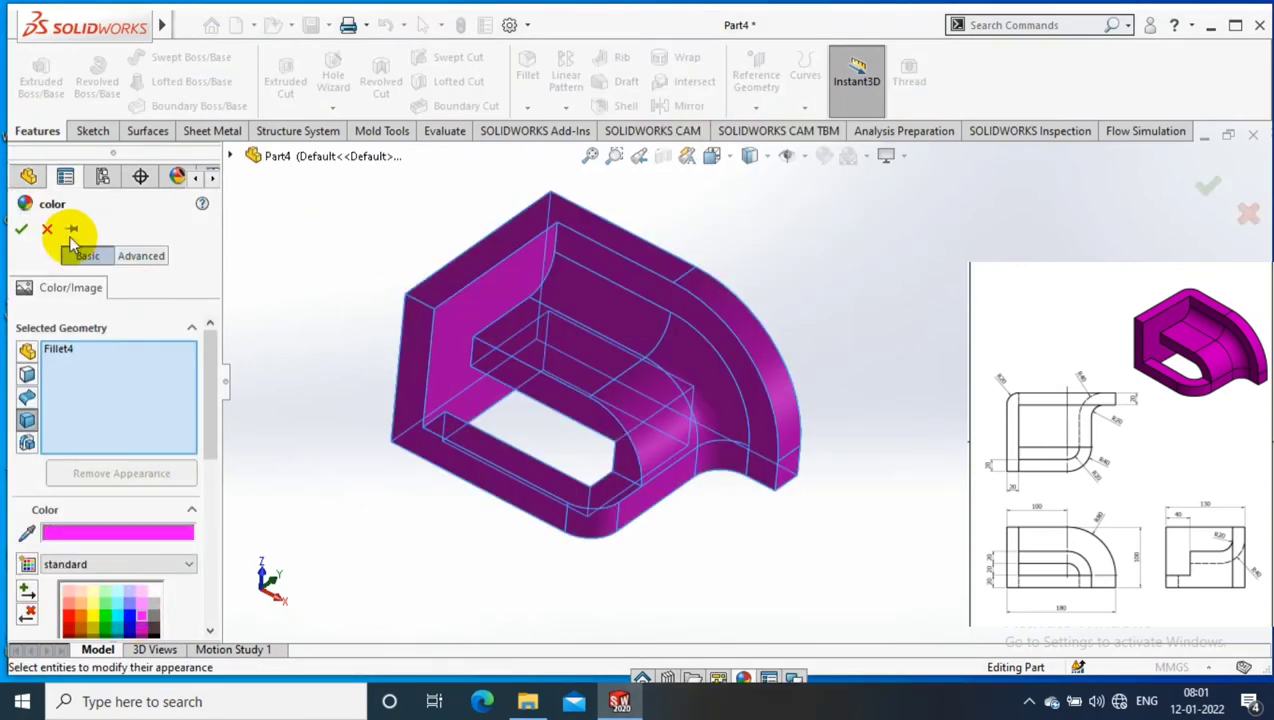
left_click(22, 229)
mouse_move(822, 230)
middle_mouse_down()
mouse_move(892, 380)
mouse_move(872, 352)
middle_mouse_up()
middle_click_drag(809, 350, 455, 156)
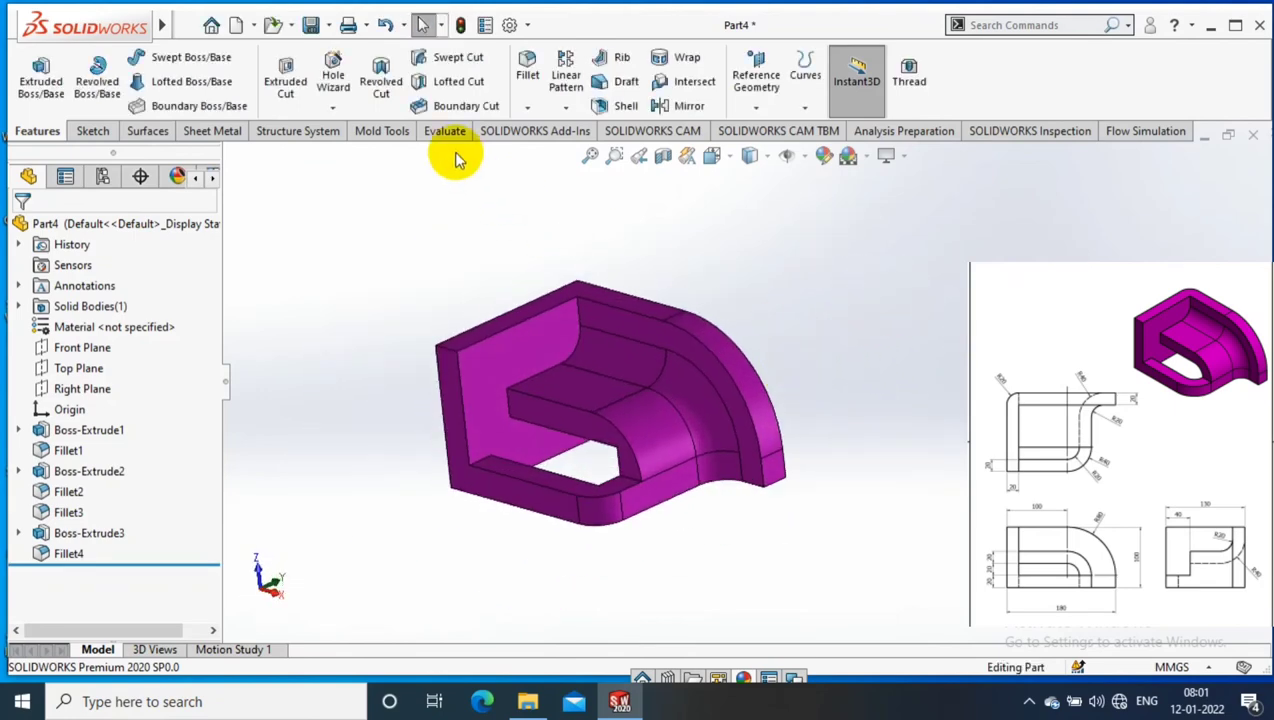
Step: Start another fillet, turning the part to reach the back edge
left_click(527, 107)
left_click(540, 122)
mouse_move(389, 316)
middle_mouse_down()
mouse_move(432, 361)
mouse_move(506, 284)
middle_mouse_up()
Step: Fillet the back wall's outer top-left edge at 20 mm, creating Fillet5
left_click(456, 302)
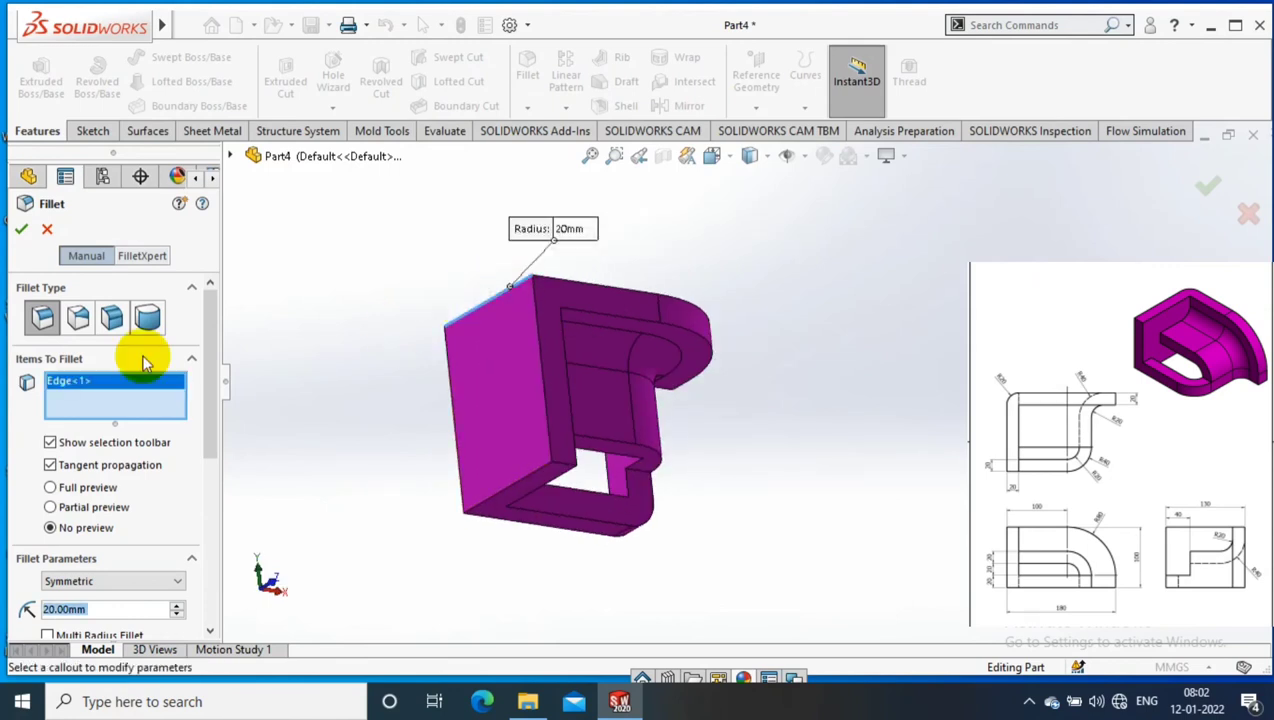
left_click(21, 232)
mouse_move(731, 267)
middle_mouse_down()
mouse_move(810, 265)
mouse_move(758, 218)
middle_mouse_up()
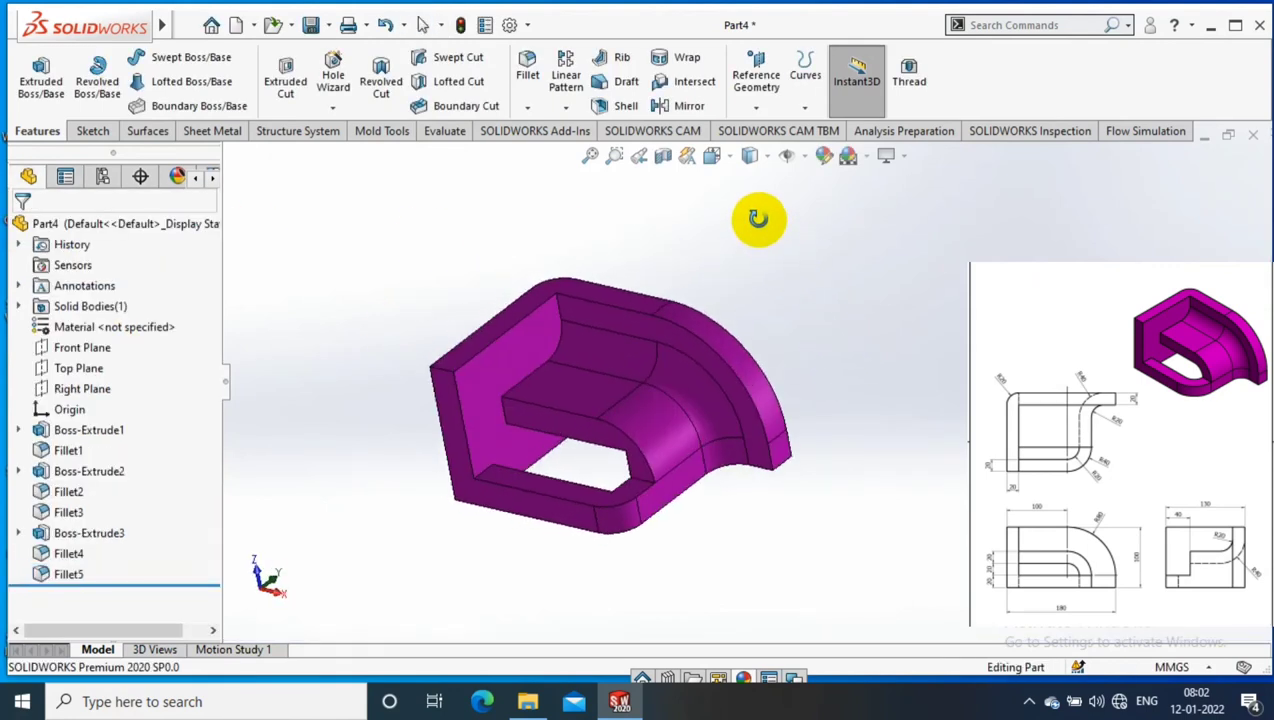
mouse_move(677, 370)
middle_mouse_down()
mouse_move(816, 290)
mouse_move(865, 114)
mouse_move(700, 140)
middle_mouse_up()
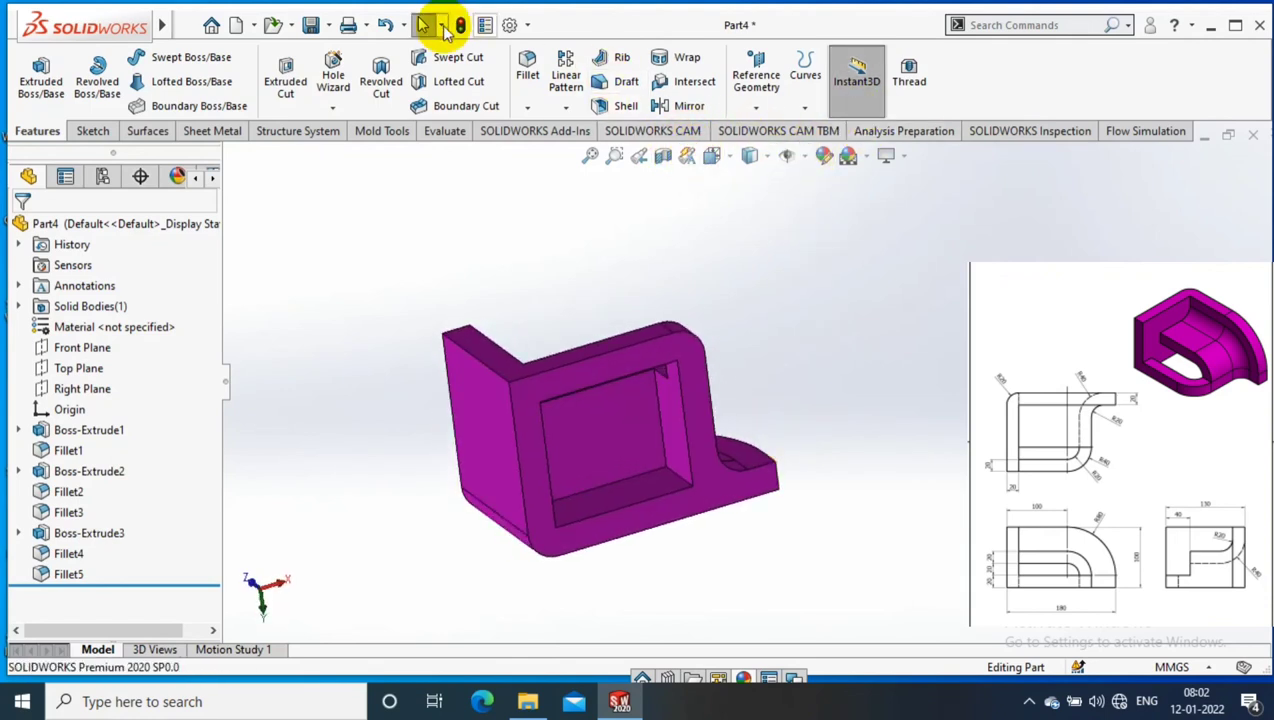
Step: Fillet an inner edge of the frame opening at 20 mm, creating Fillet6
left_click(527, 106)
left_click(661, 387)
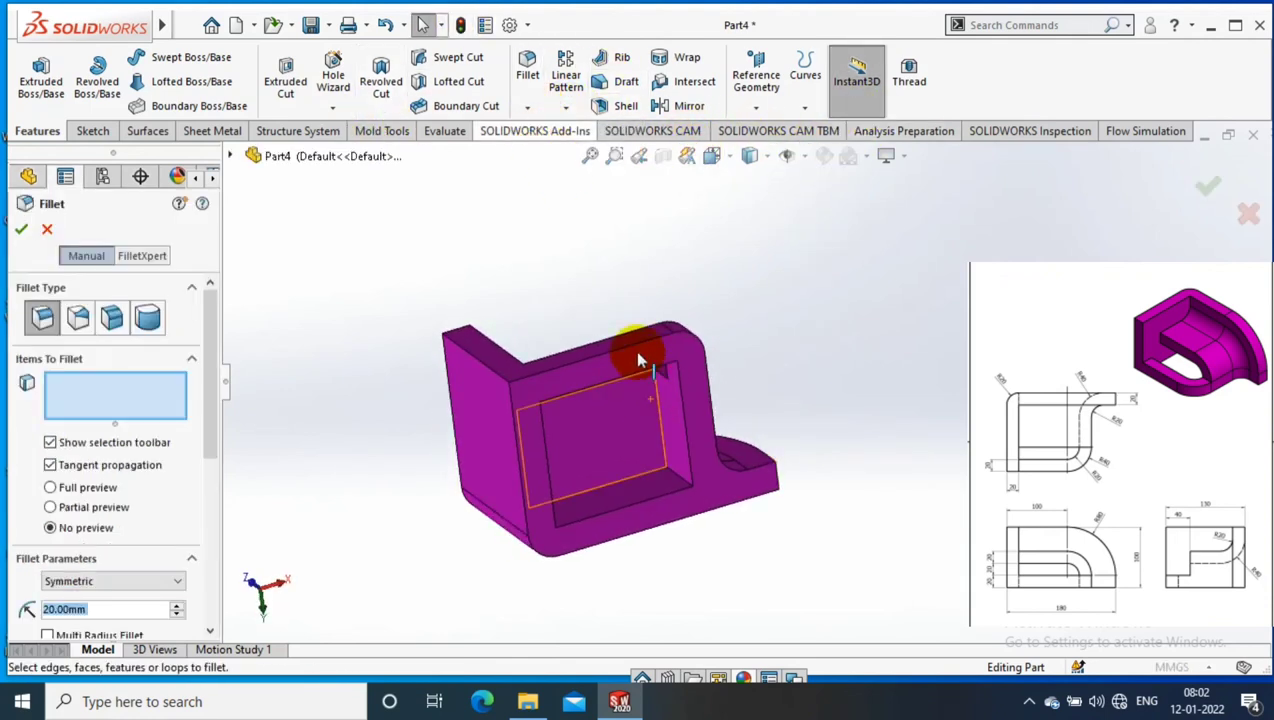
middle_click_drag(661, 387, 649, 389)
left_click(655, 398)
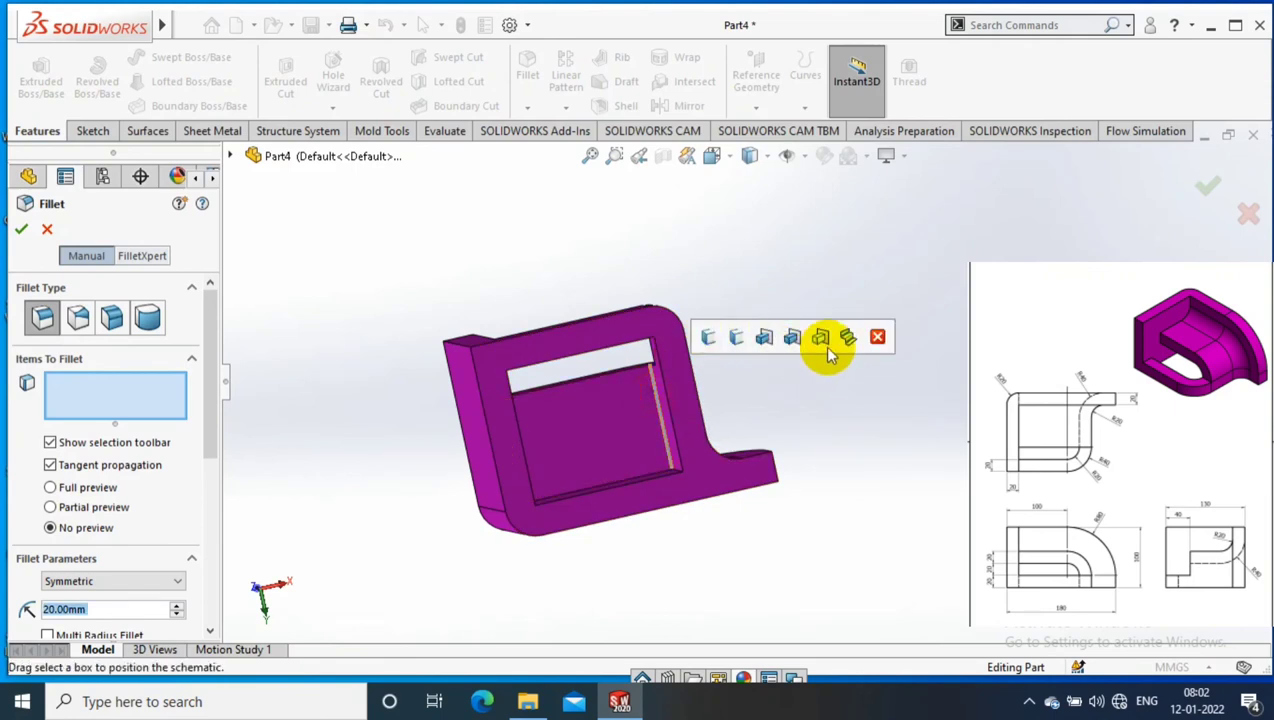
left_click(28, 233)
mouse_move(759, 299)
middle_mouse_down()
mouse_move(762, 560)
mouse_move(776, 454)
mouse_move(817, 408)
middle_mouse_up()
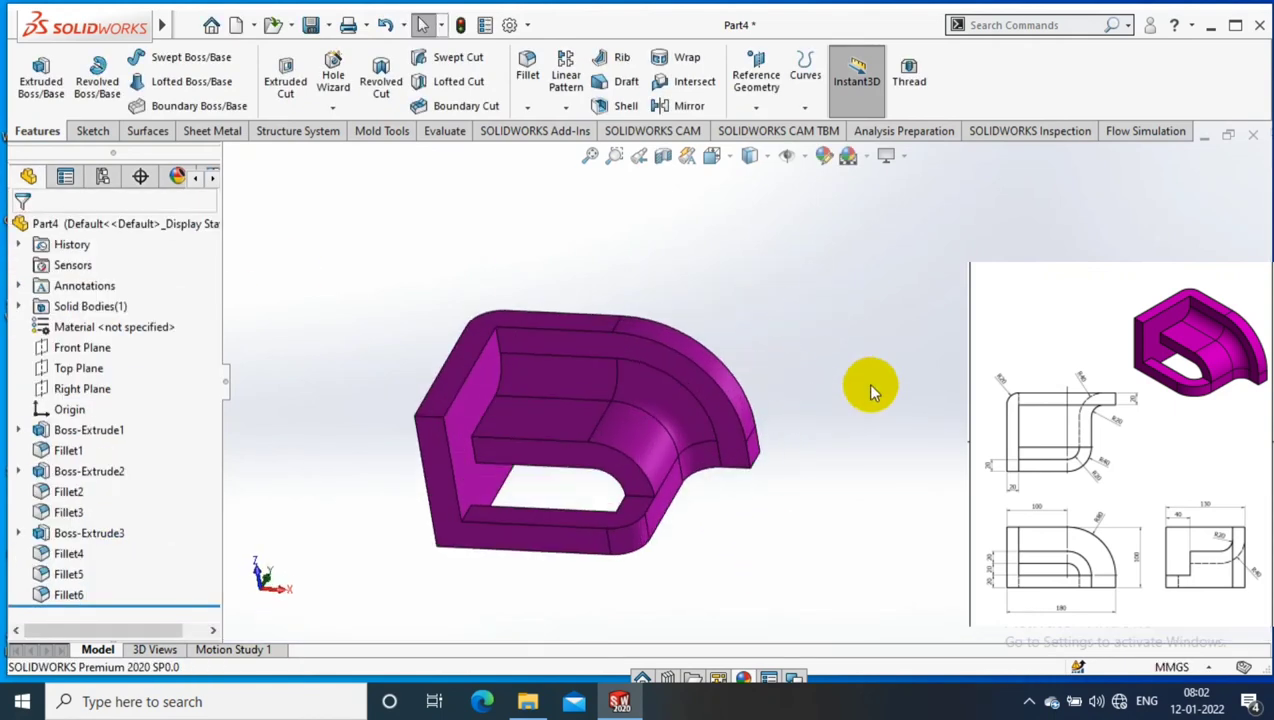